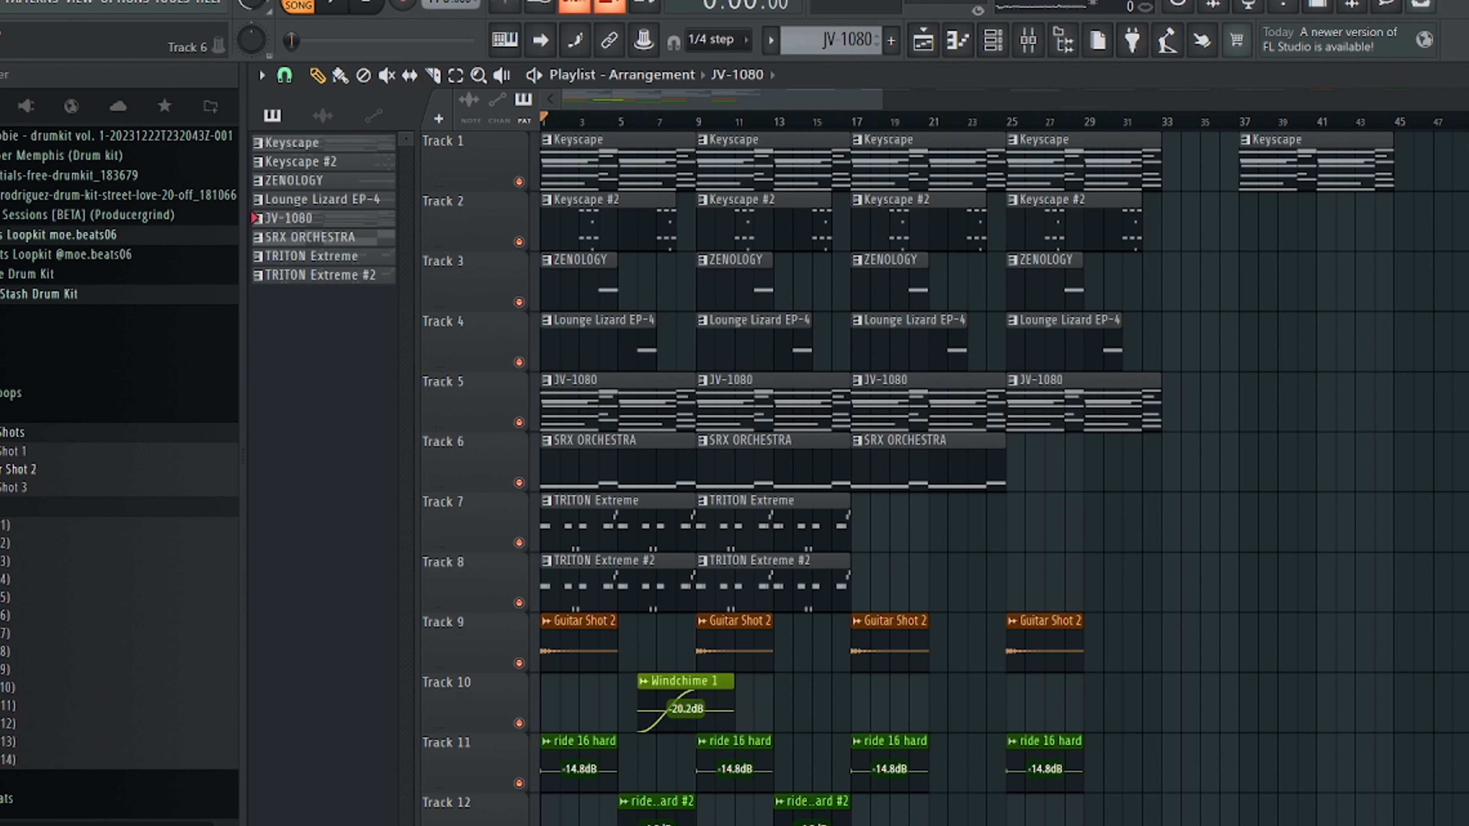
Play the arrangement and check which preset the first Keyscape channel uses
key("space")
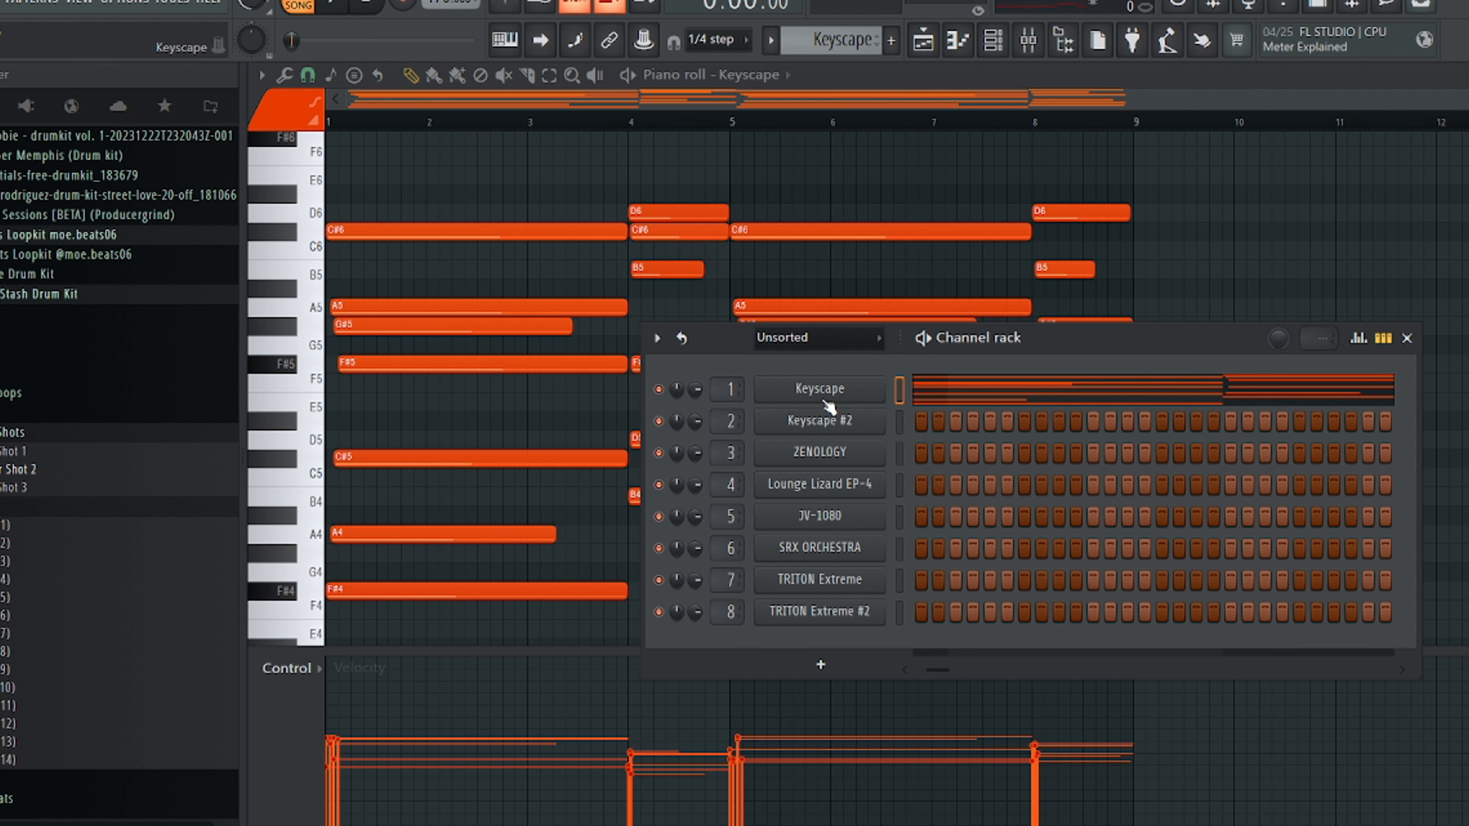
left_click(826, 398)
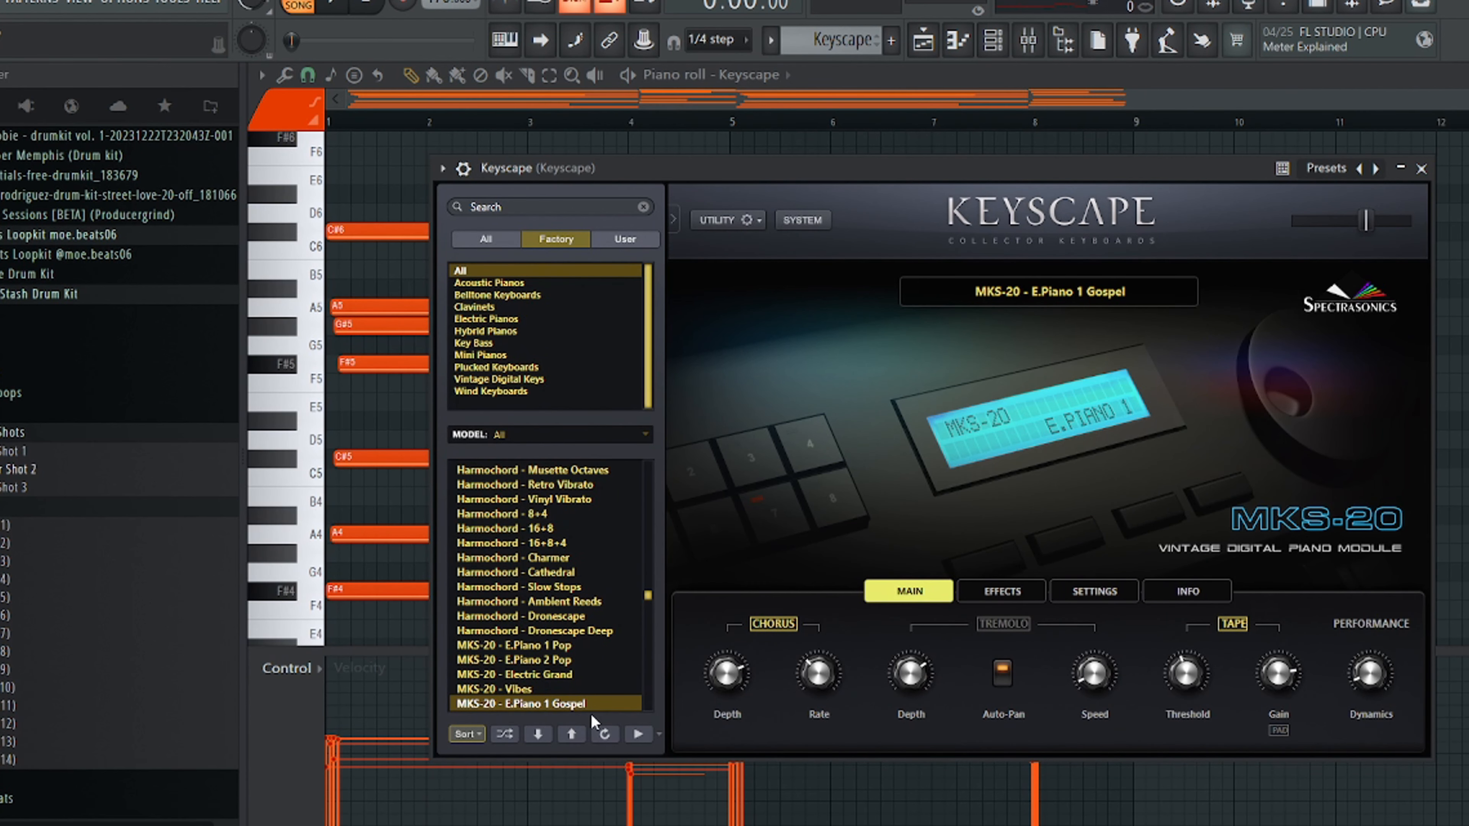
left_click(1421, 168)
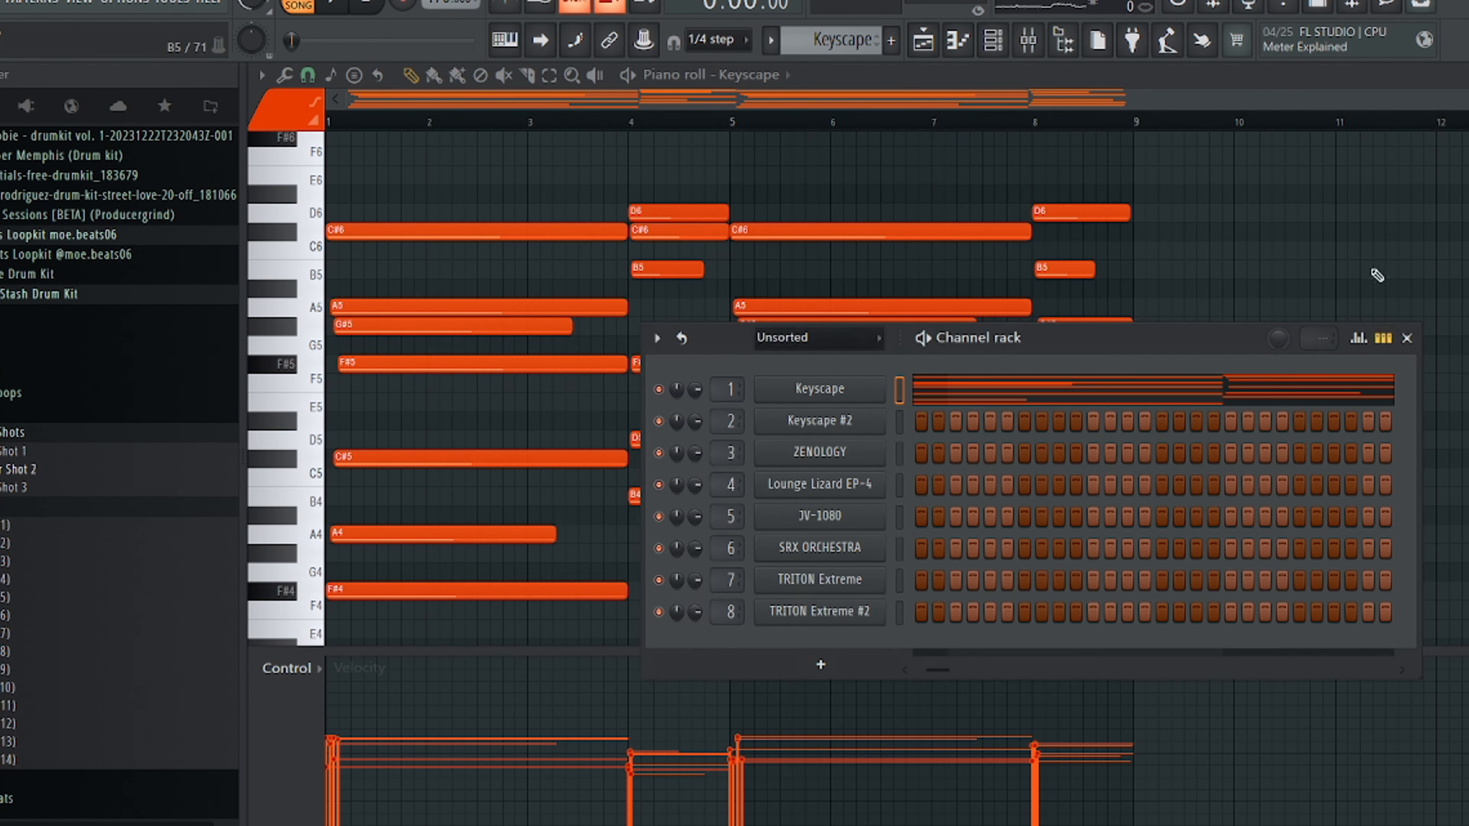
left_click(1407, 338)
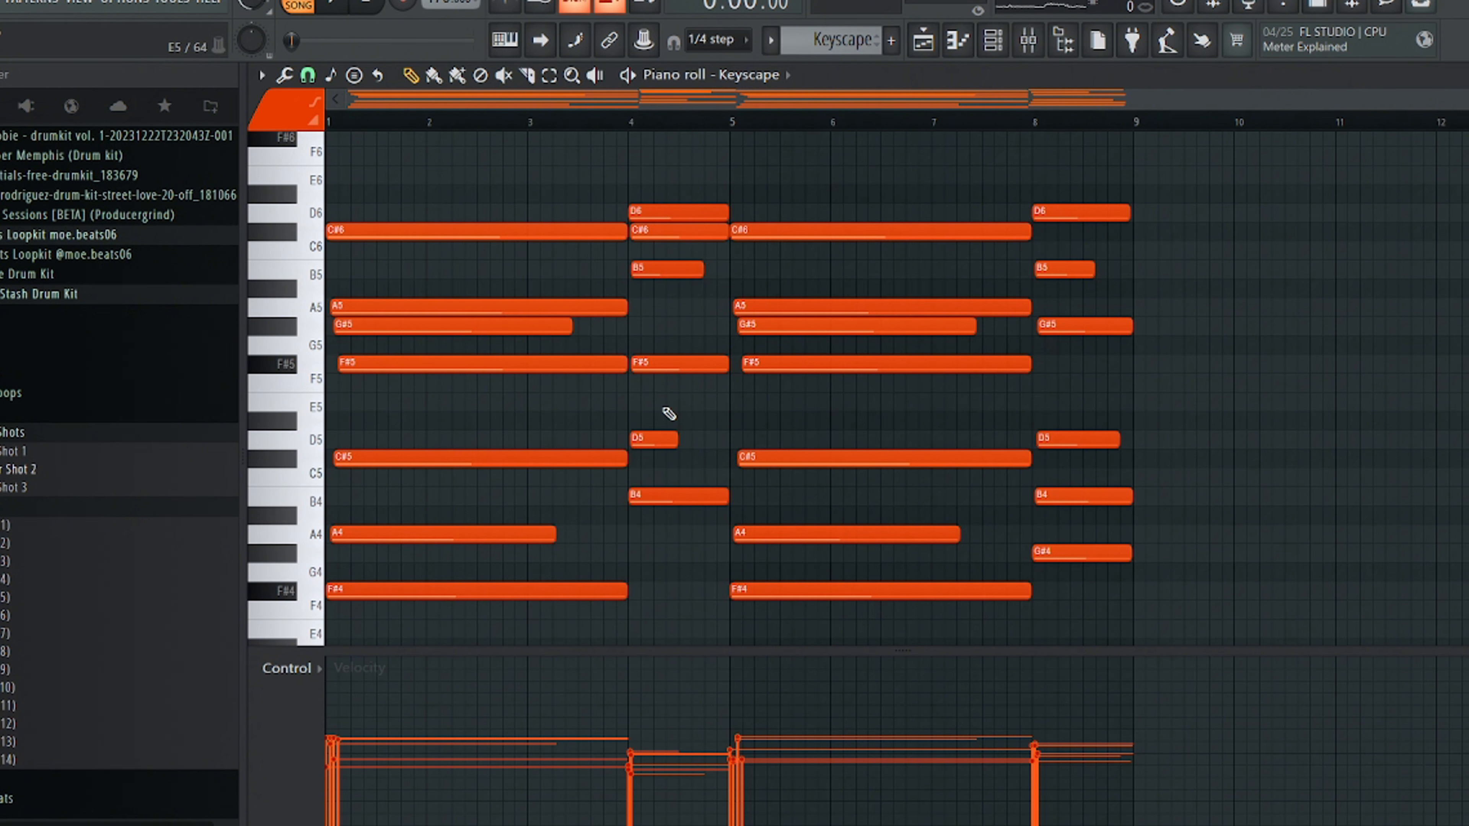
Select the lower F#4, A4 and C#5 notes of the first chord in the Keyscape pattern
key("e")
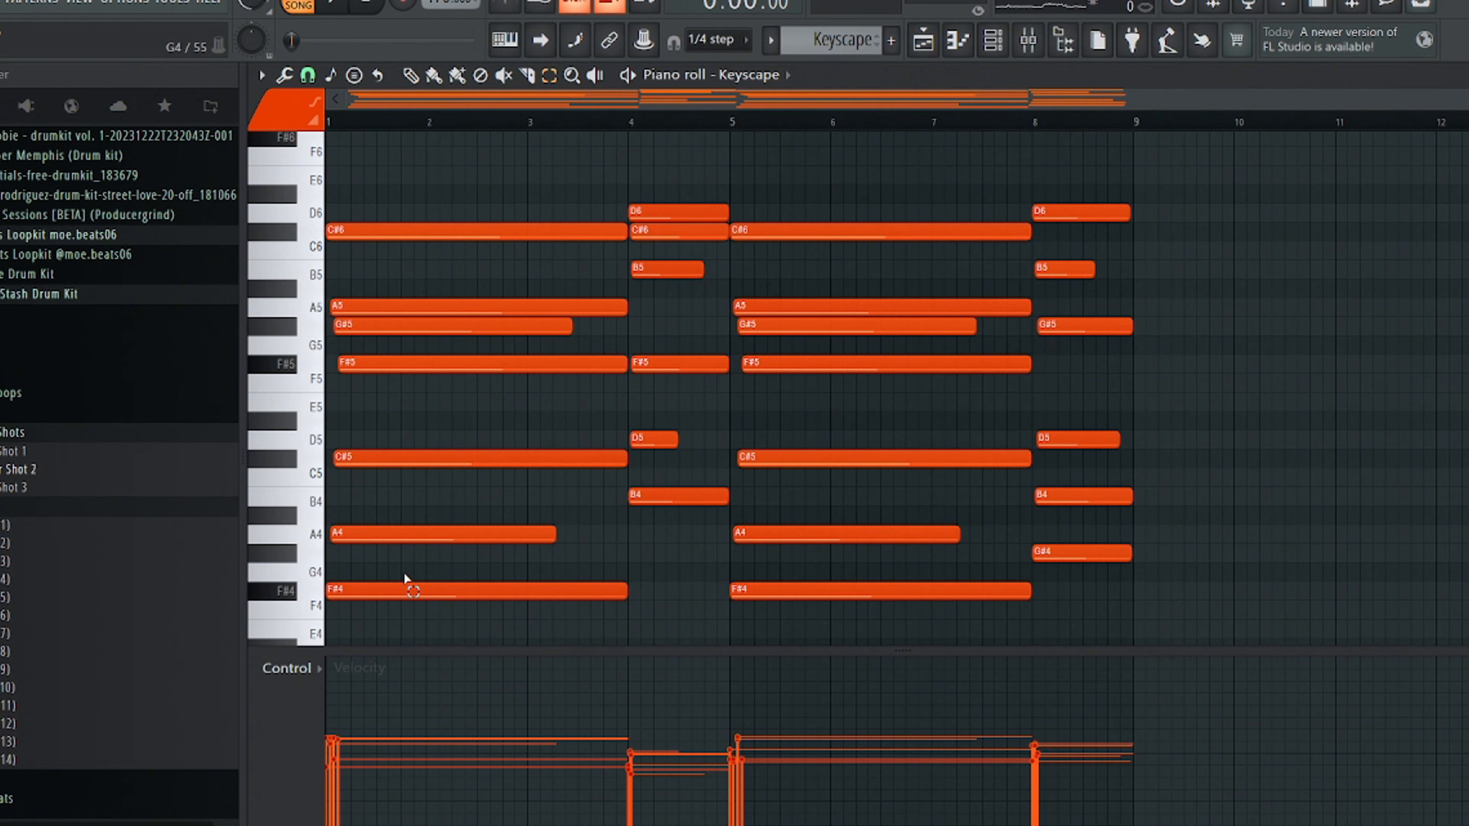
left_click_drag(435, 599, 515, 433)
scroll(445, 515, "down", 1)
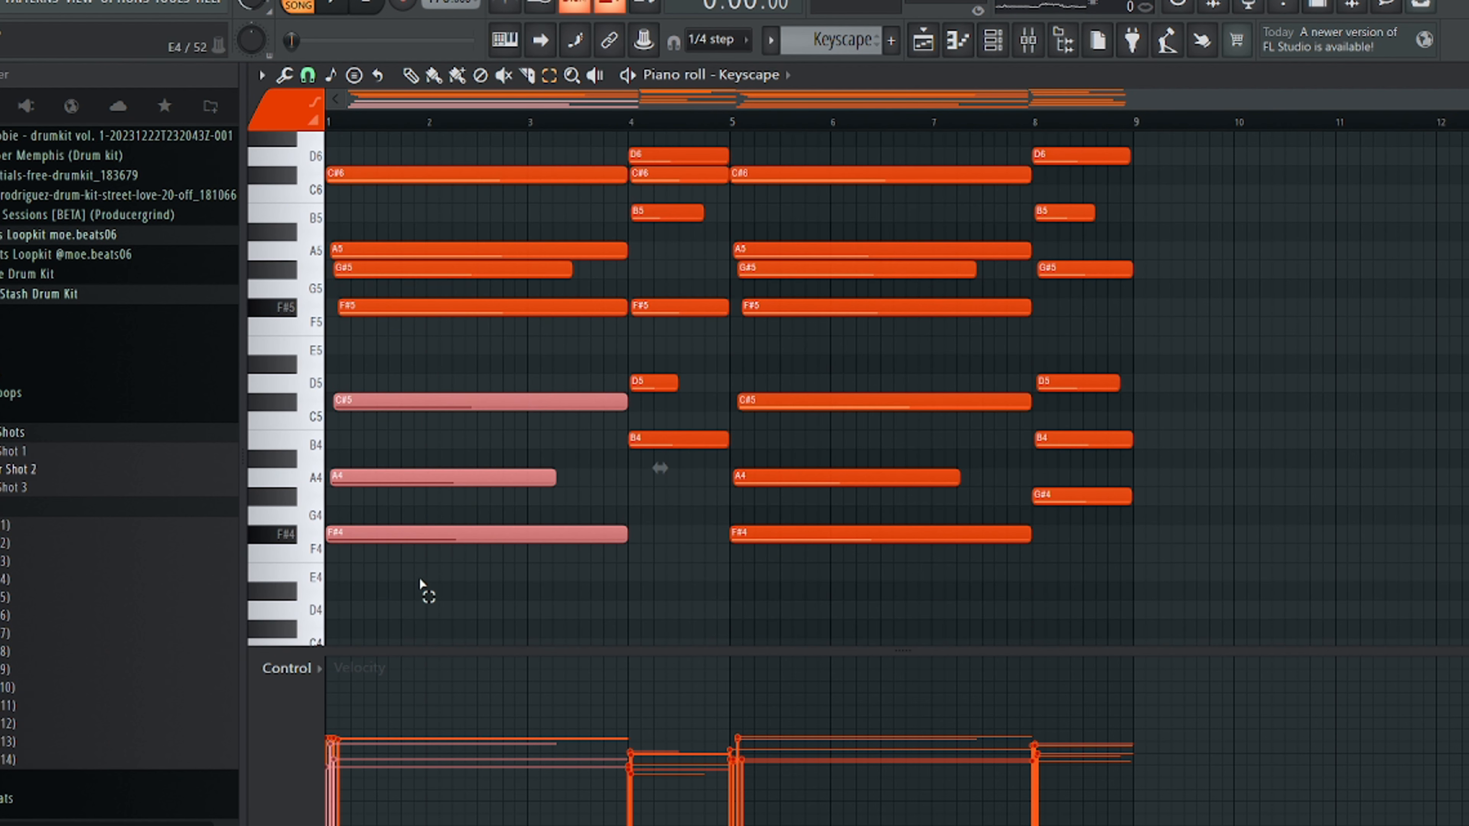
left_click_drag(420, 591, 465, 399)
scroll(463, 417, "up", 2)
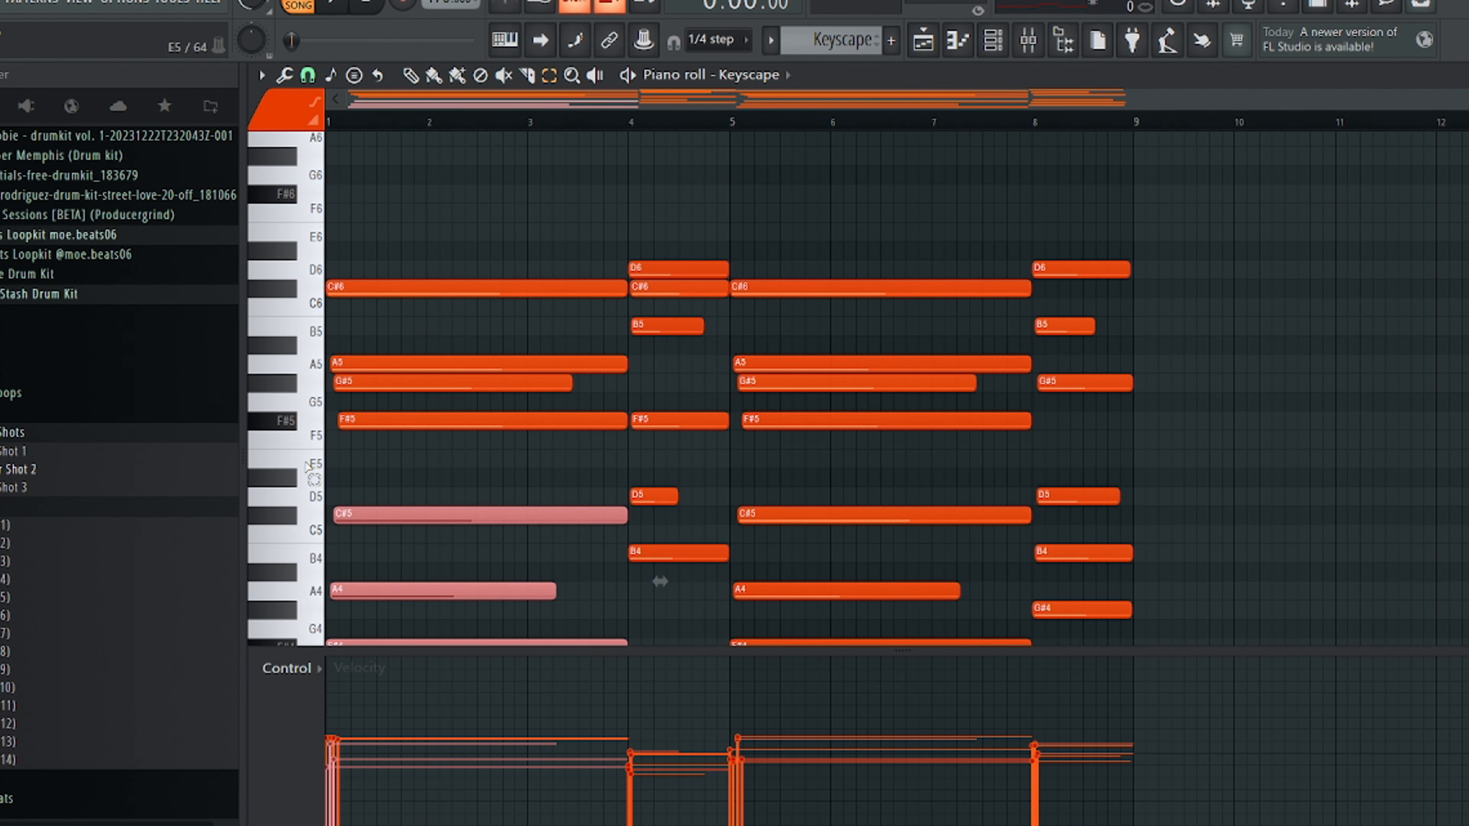
scroll(341, 515, "down", 2)
scroll(379, 556, "up", 1)
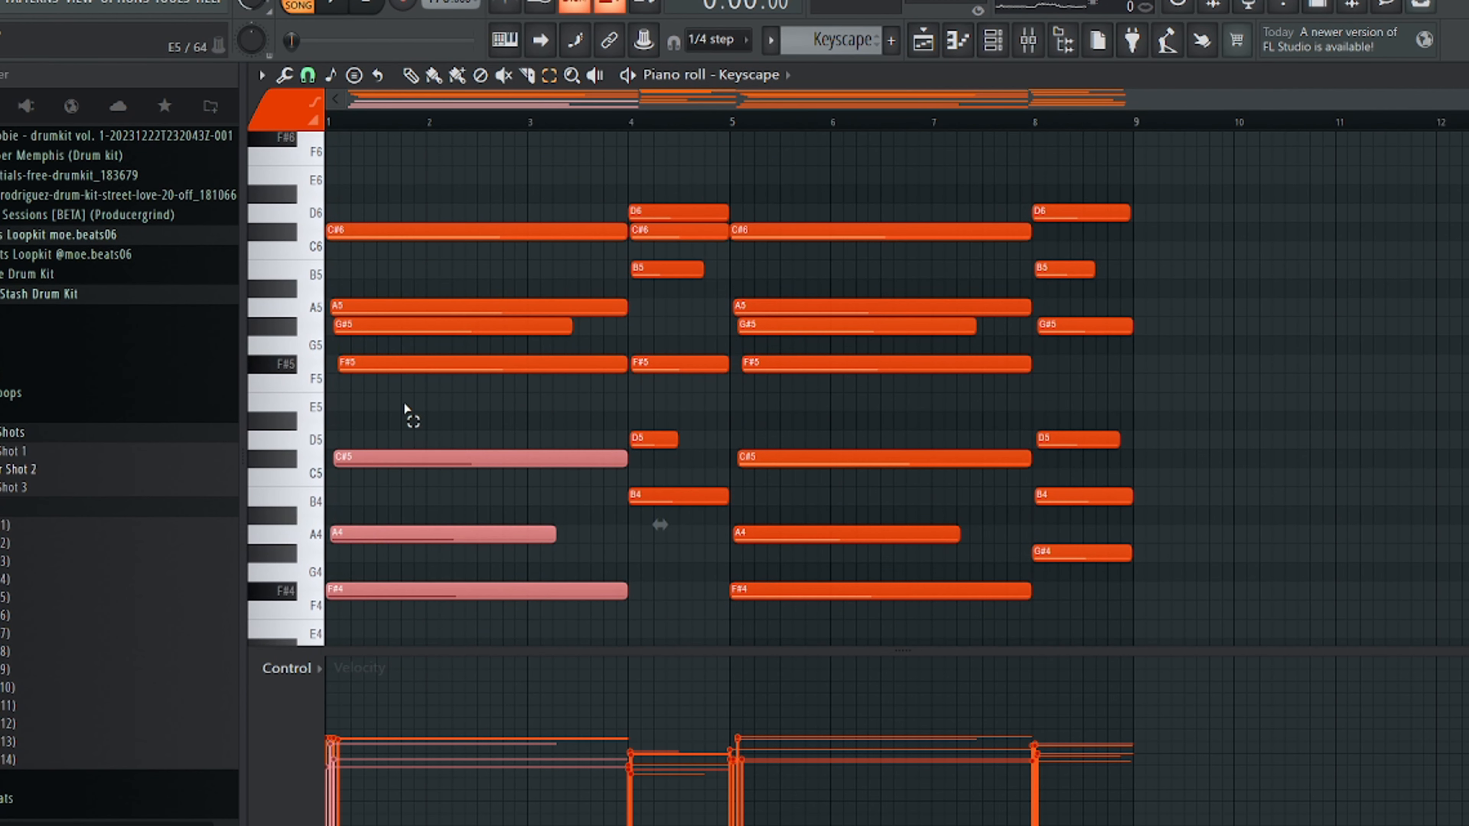
Select the upper F#5, G#5, A5 and C#6 notes of the first chord, and single out G#5 and F#5
left_click(402, 363)
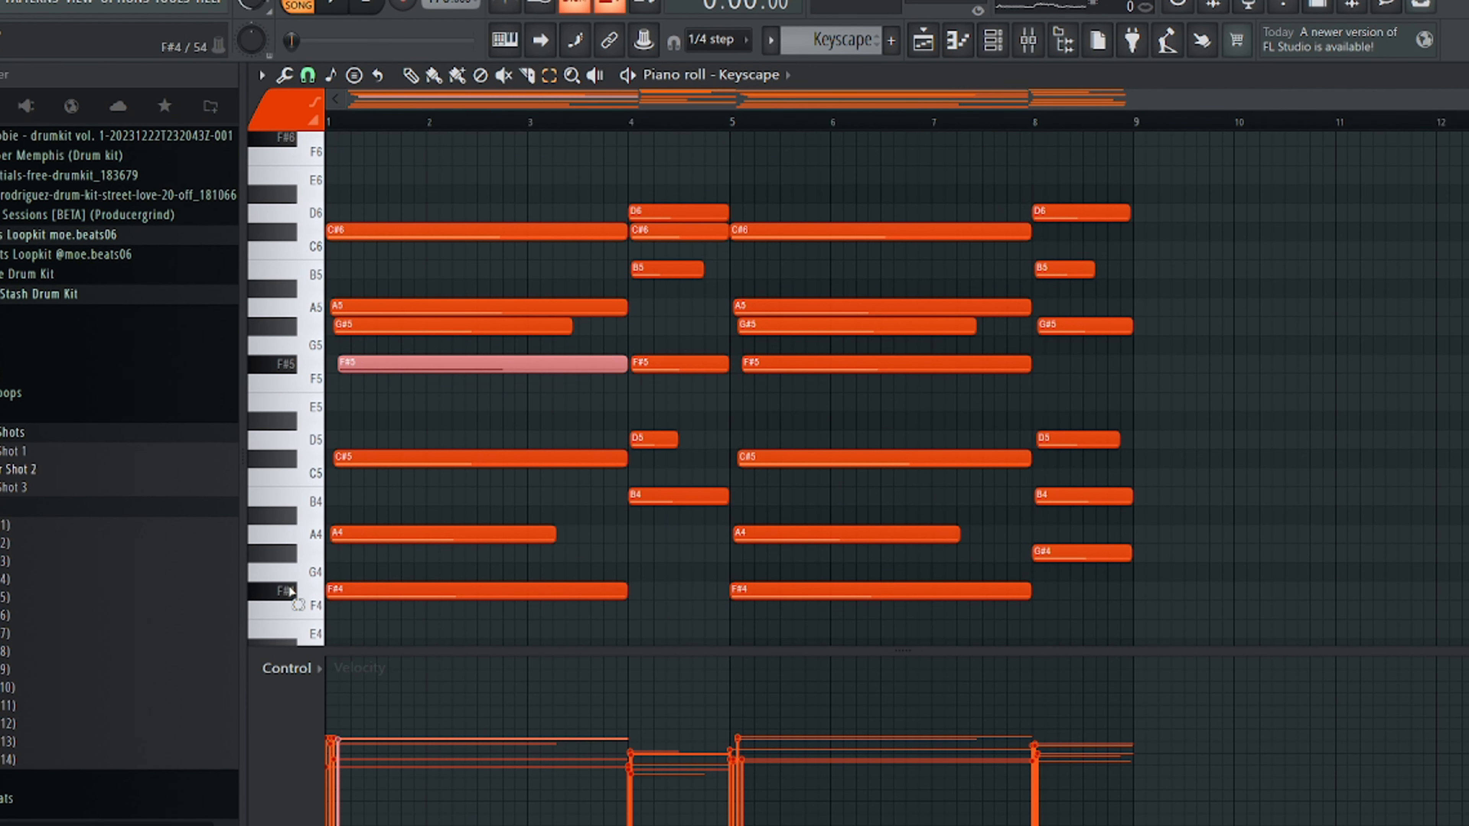
left_click_drag(363, 409, 380, 236)
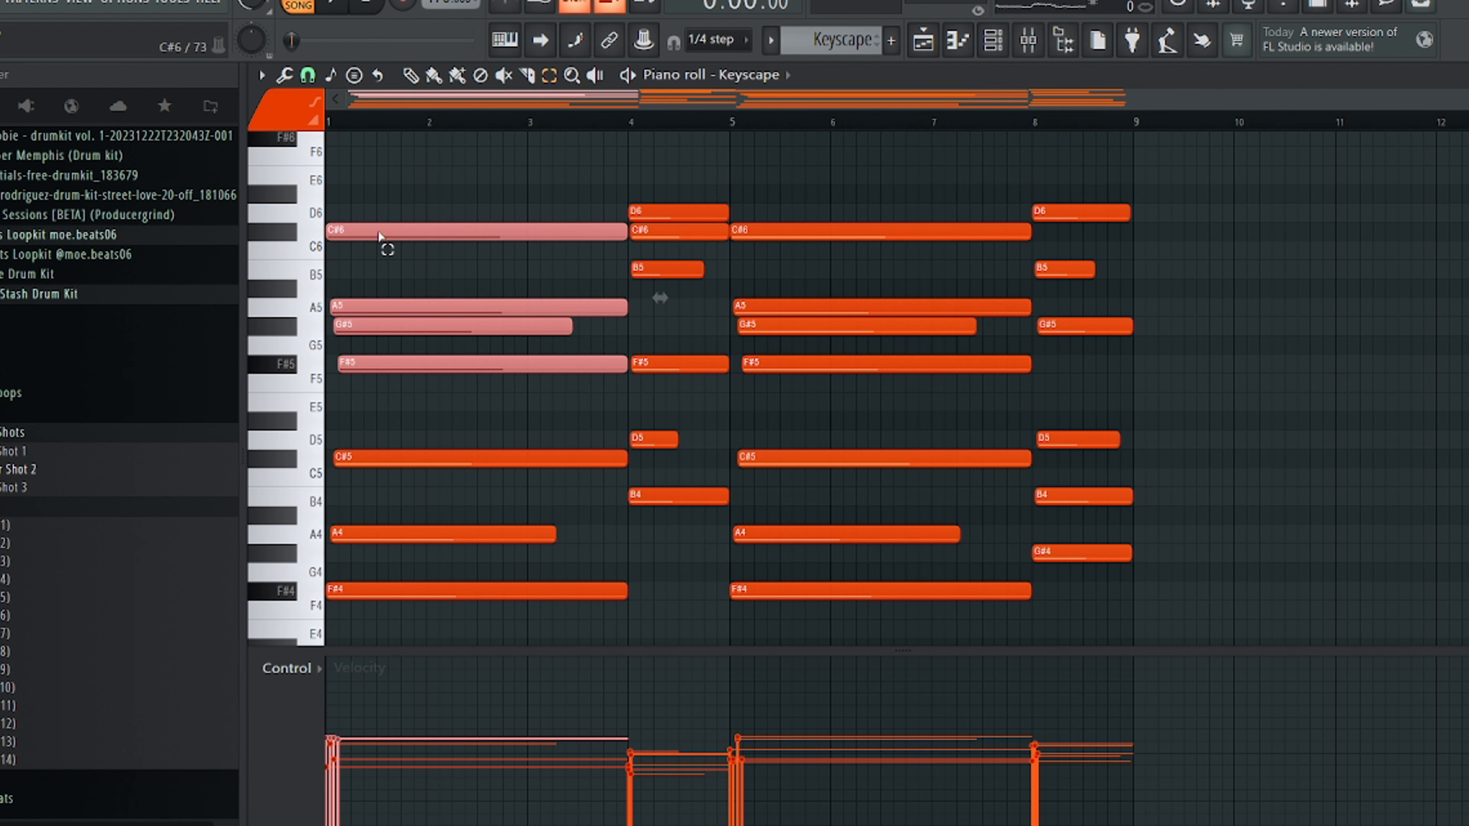
left_click(359, 328)
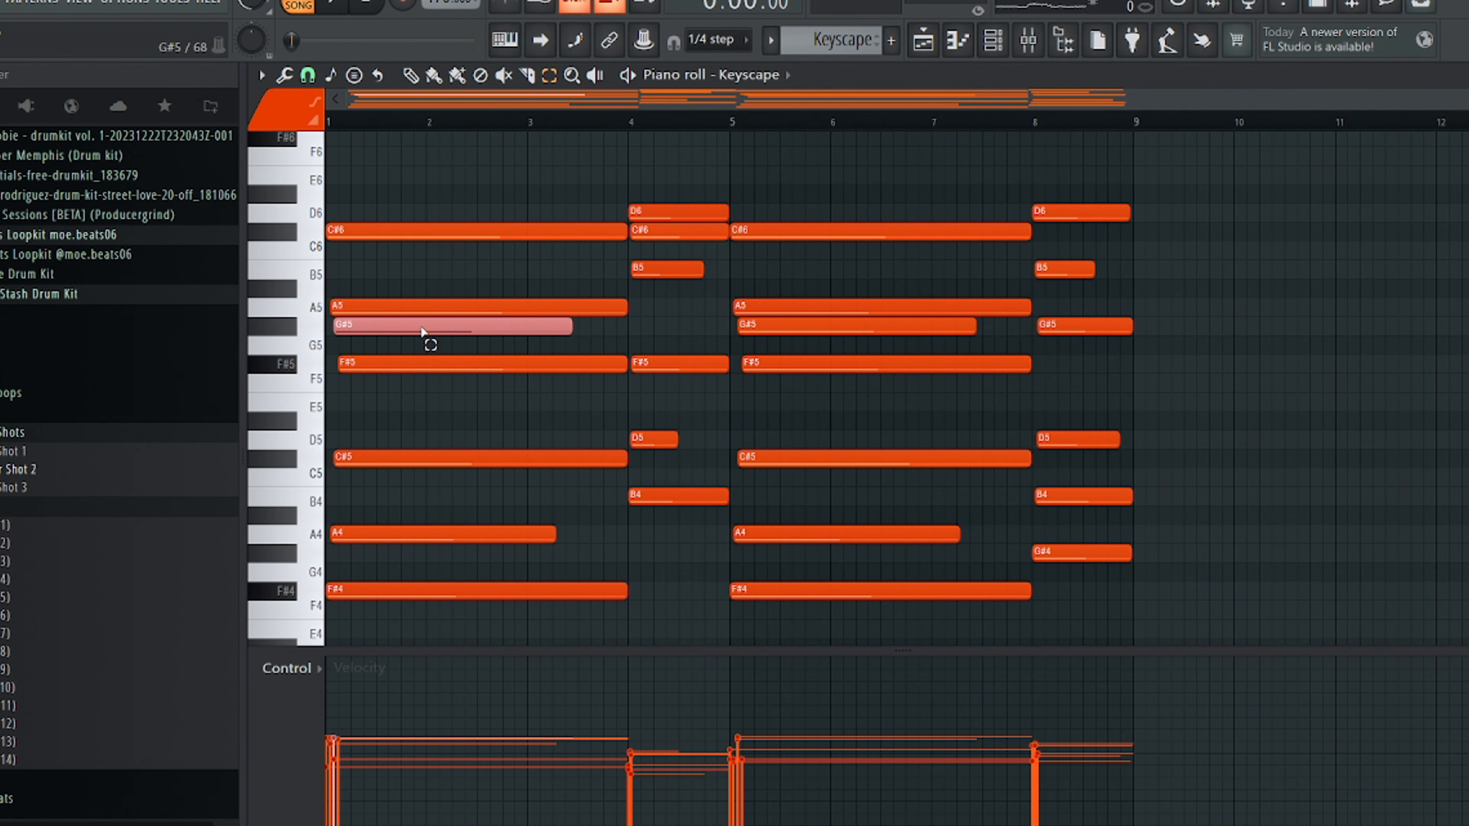
left_click(418, 370)
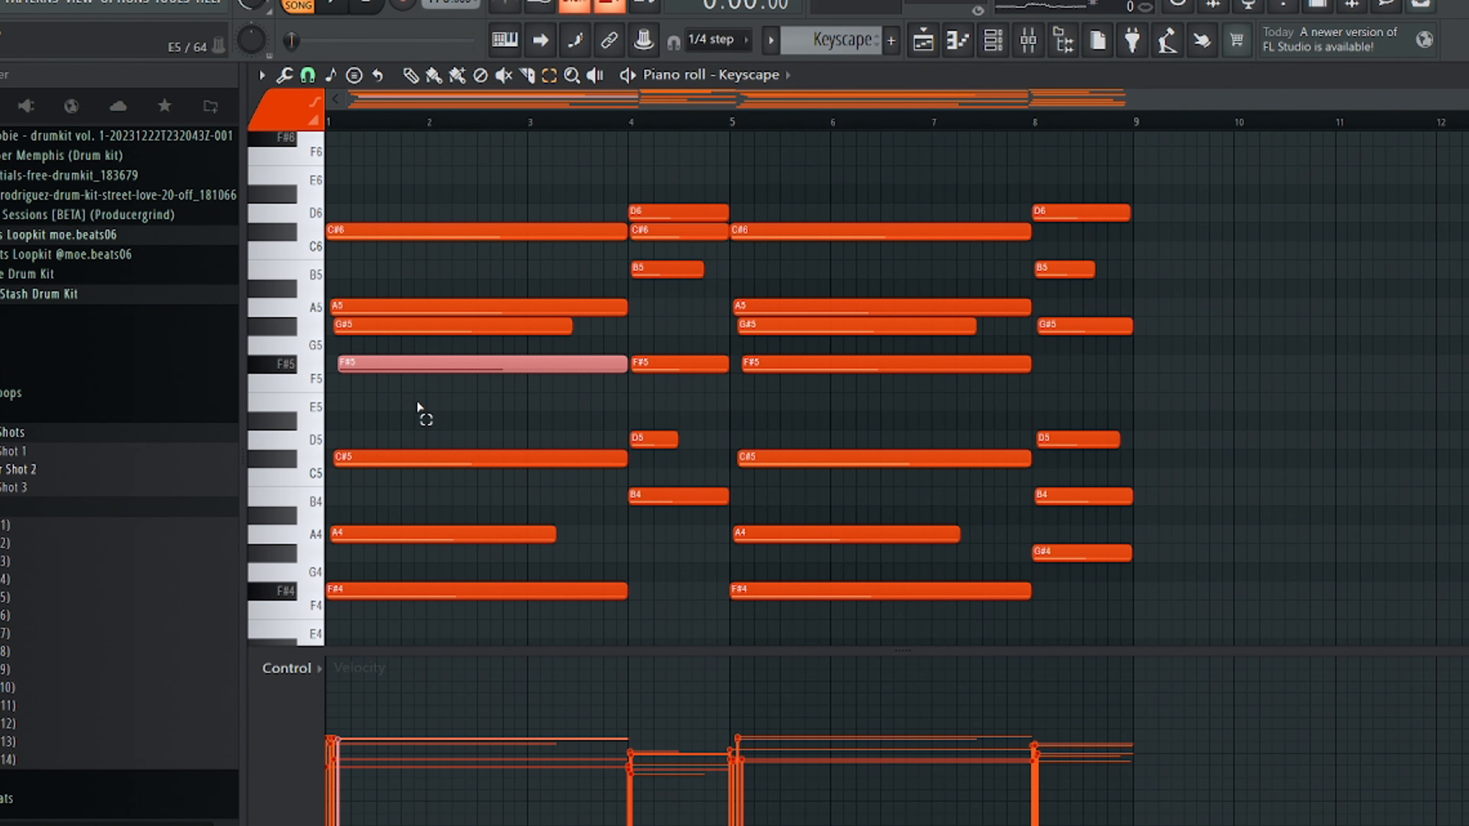
scroll(418, 400, "down", 1)
left_click(420, 347)
scroll(556, 521, "up", 1)
Highlight the notes of the chord at bar 4, from B4 up to D6, and clear the selection
left_click_drag(634, 554, 673, 204)
left_click_drag(475, 616, 603, 541)
left_click_drag(644, 560, 679, 226)
scroll(679, 226, "up", 1)
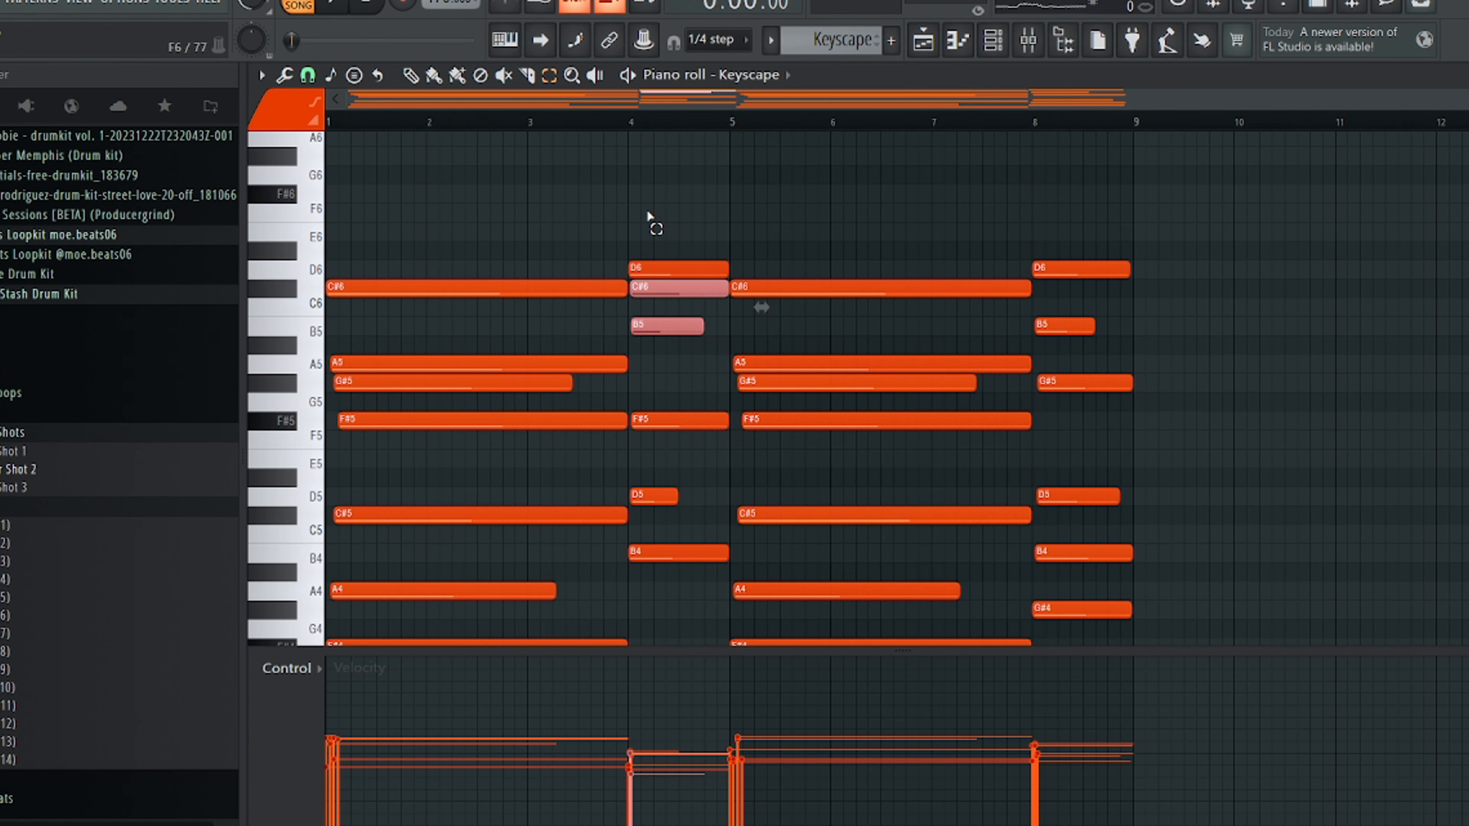
left_click(629, 197)
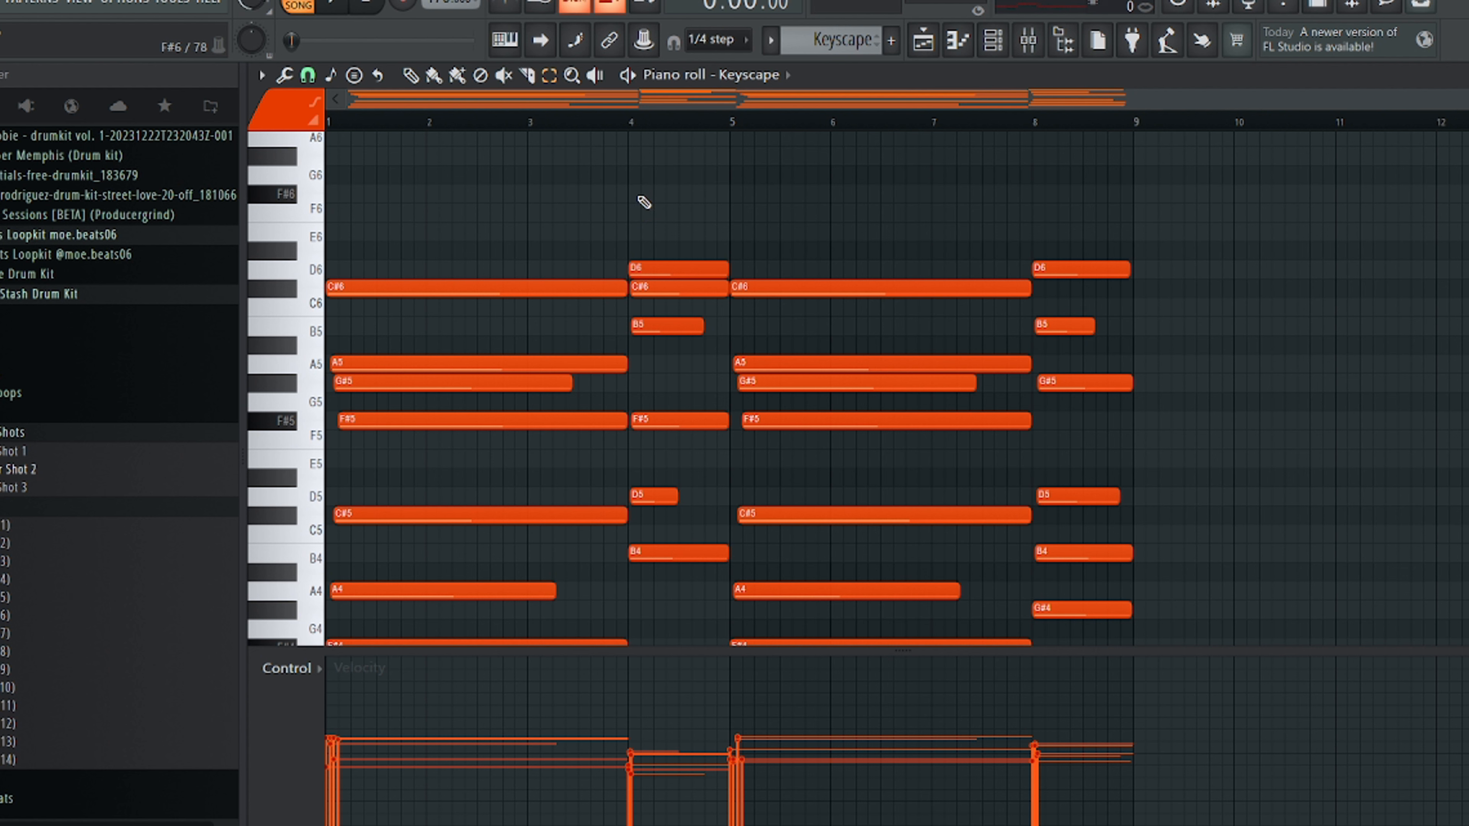
left_click(641, 199)
right_click(656, 200)
key("e")
Set the piano roll's scale highlighting to Minor Harmonic with F# as the root note
mouse_move(1035, 122)
left_mouse_down()
mouse_move(1134, 120)
mouse_move(1036, 138)
left_mouse_up()
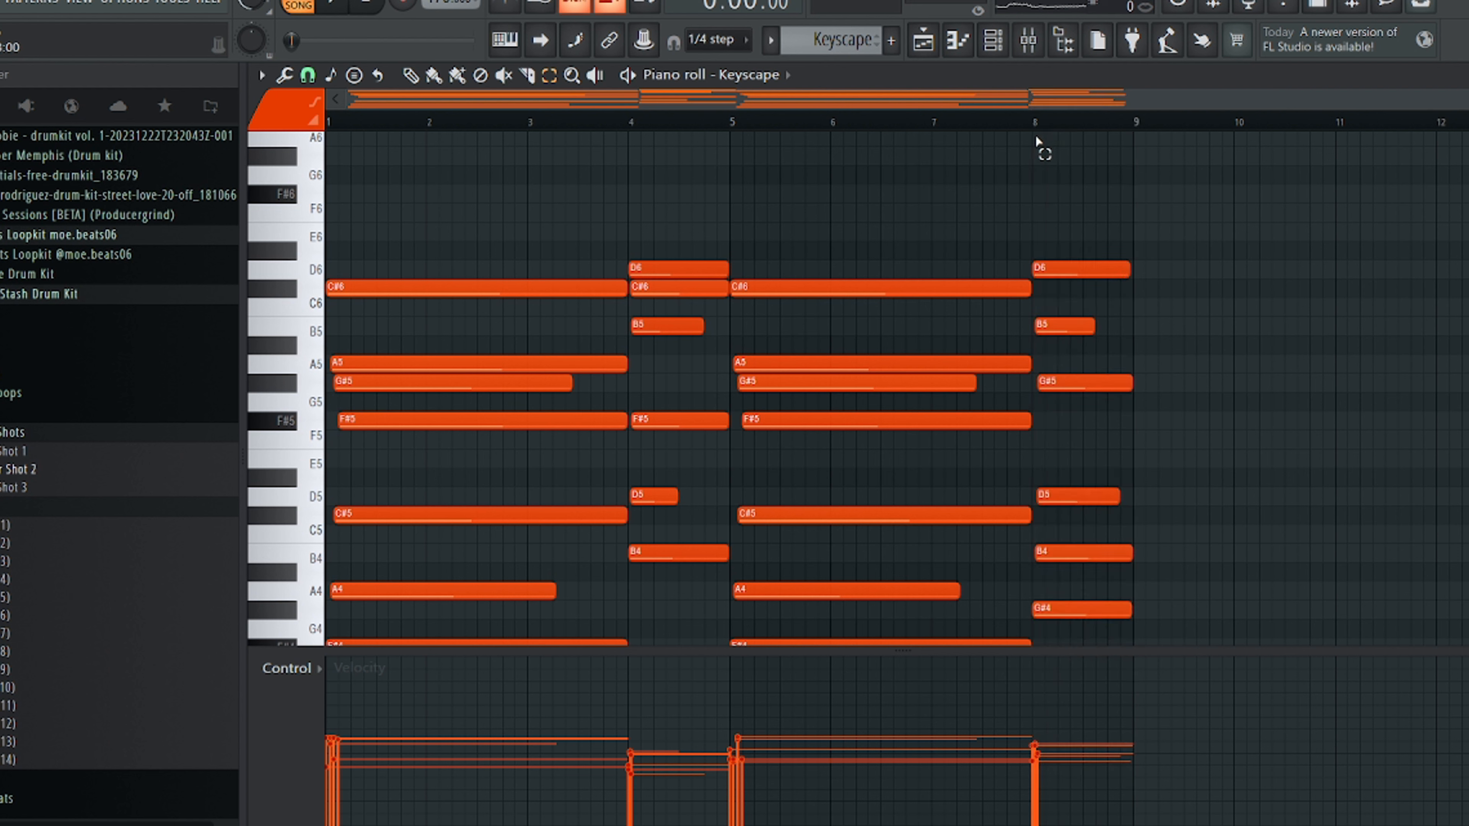
left_click(332, 75)
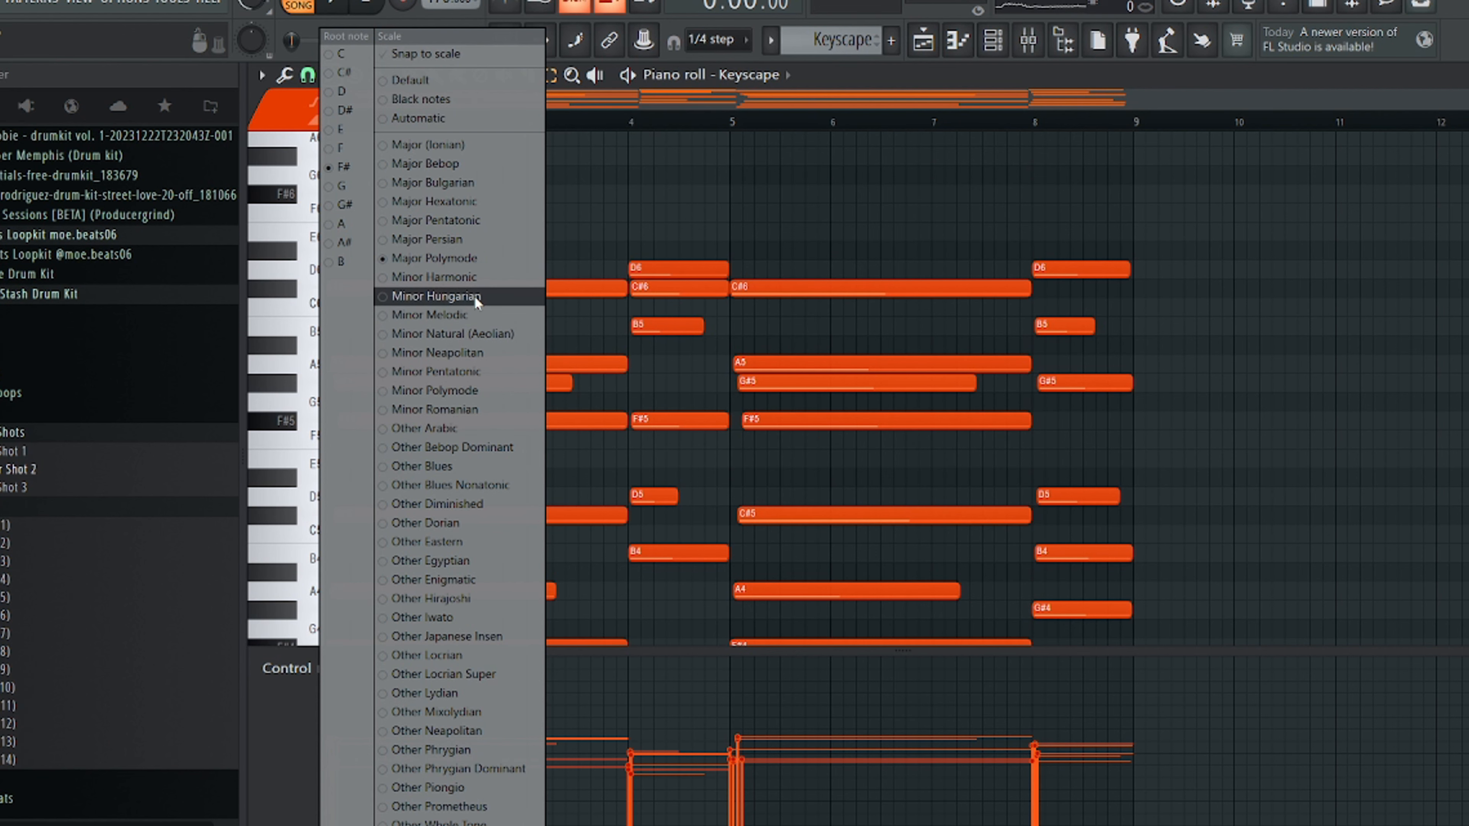
left_click(482, 283)
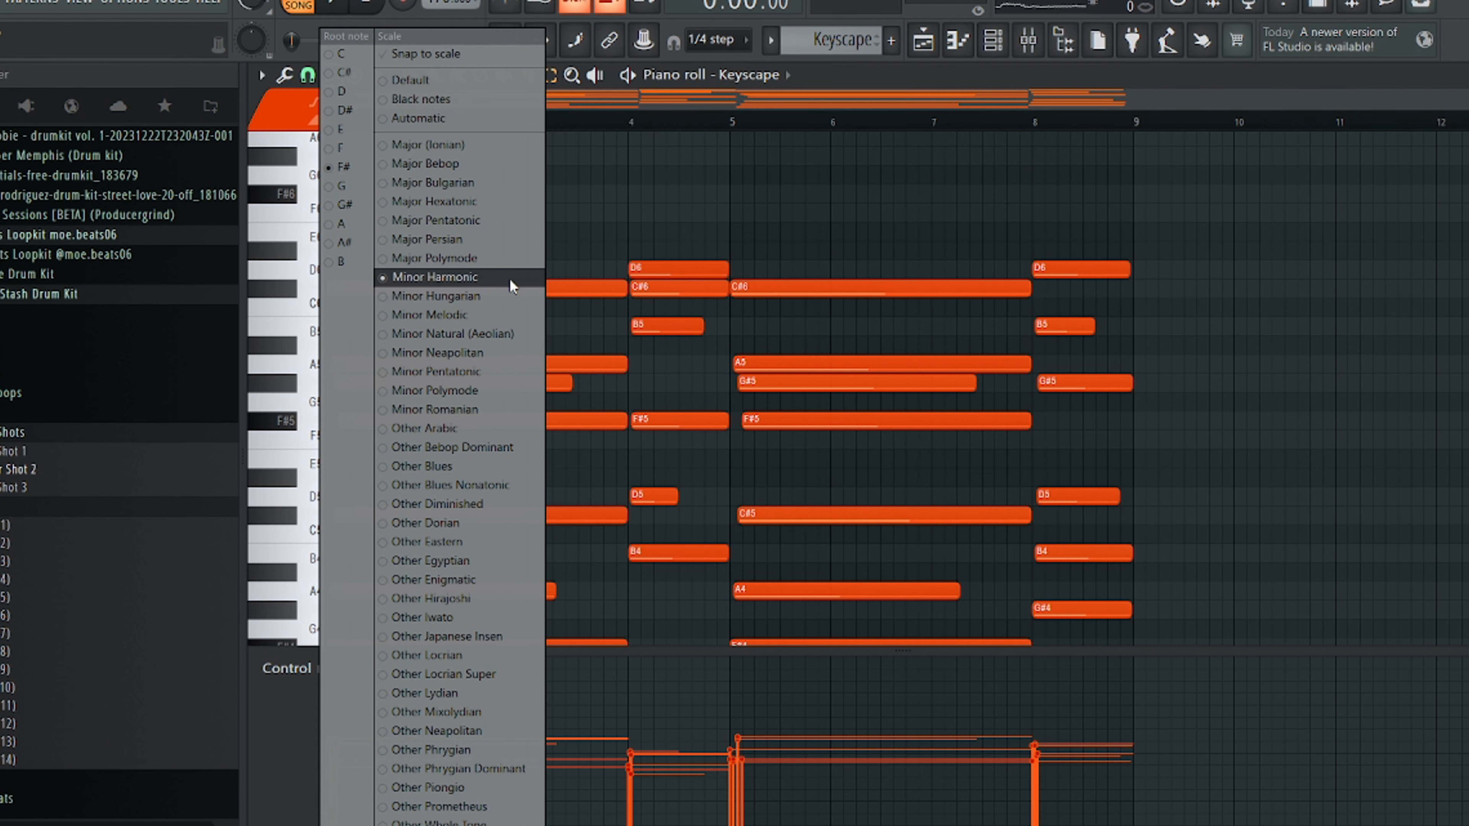
Try an F5 note in the chord at bar 8 and delete it again
scroll(1087, 231, "down", 3)
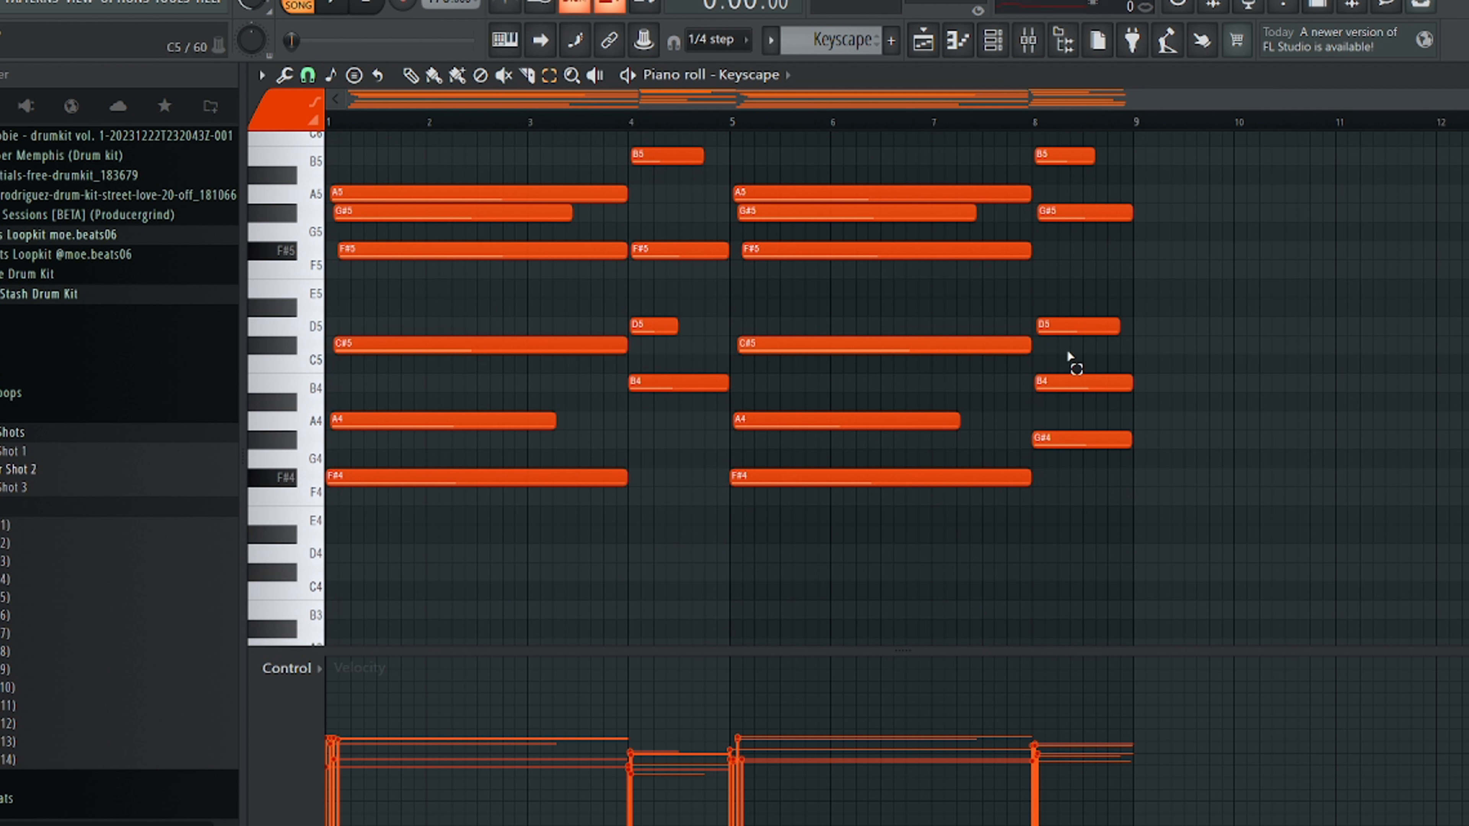
key("p")
scroll(1067, 330, "up", 1)
left_click(1047, 267)
scroll(1064, 347, "up", 2)
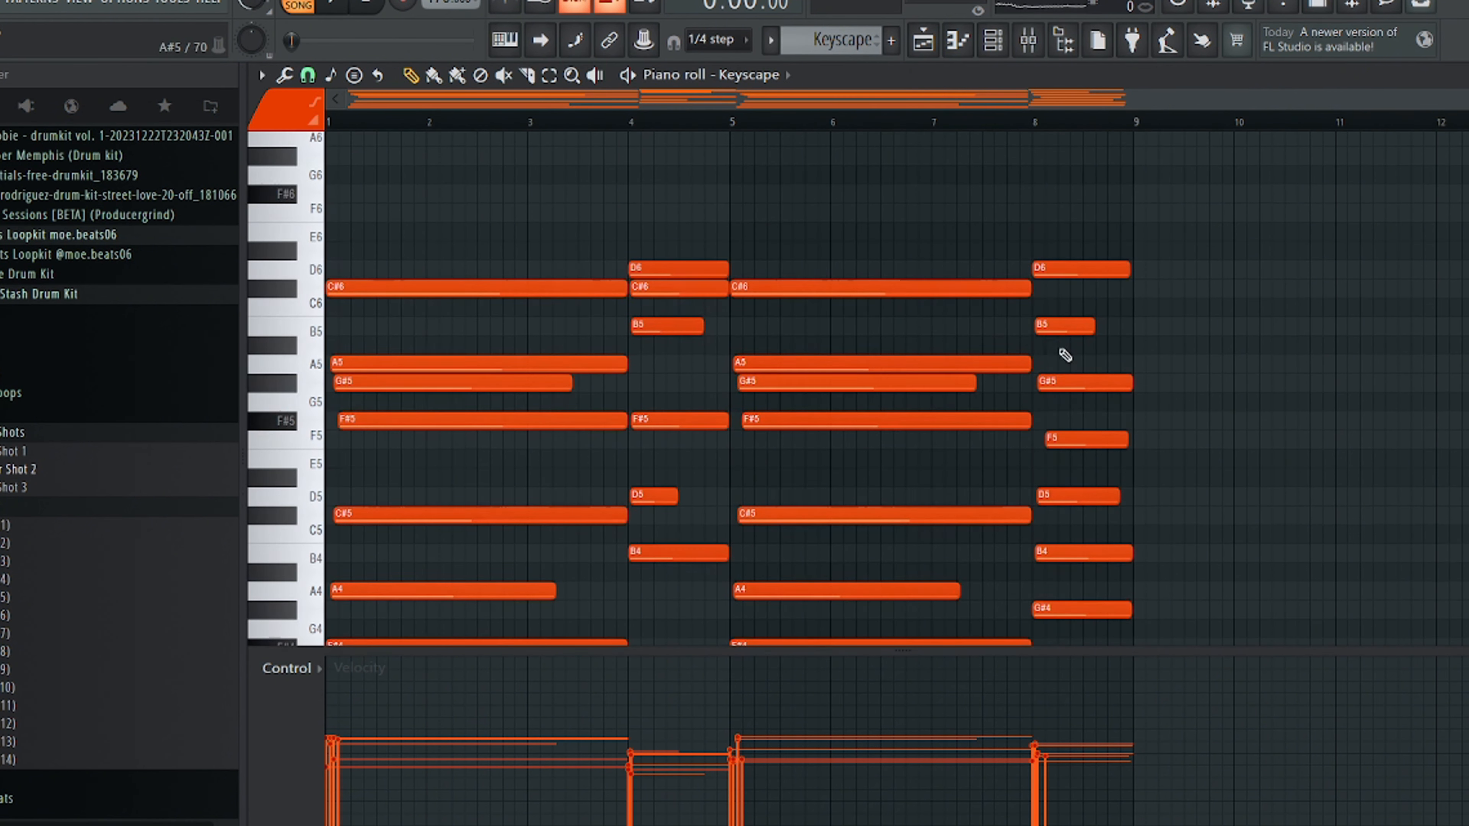
scroll(1080, 421, "down", 1)
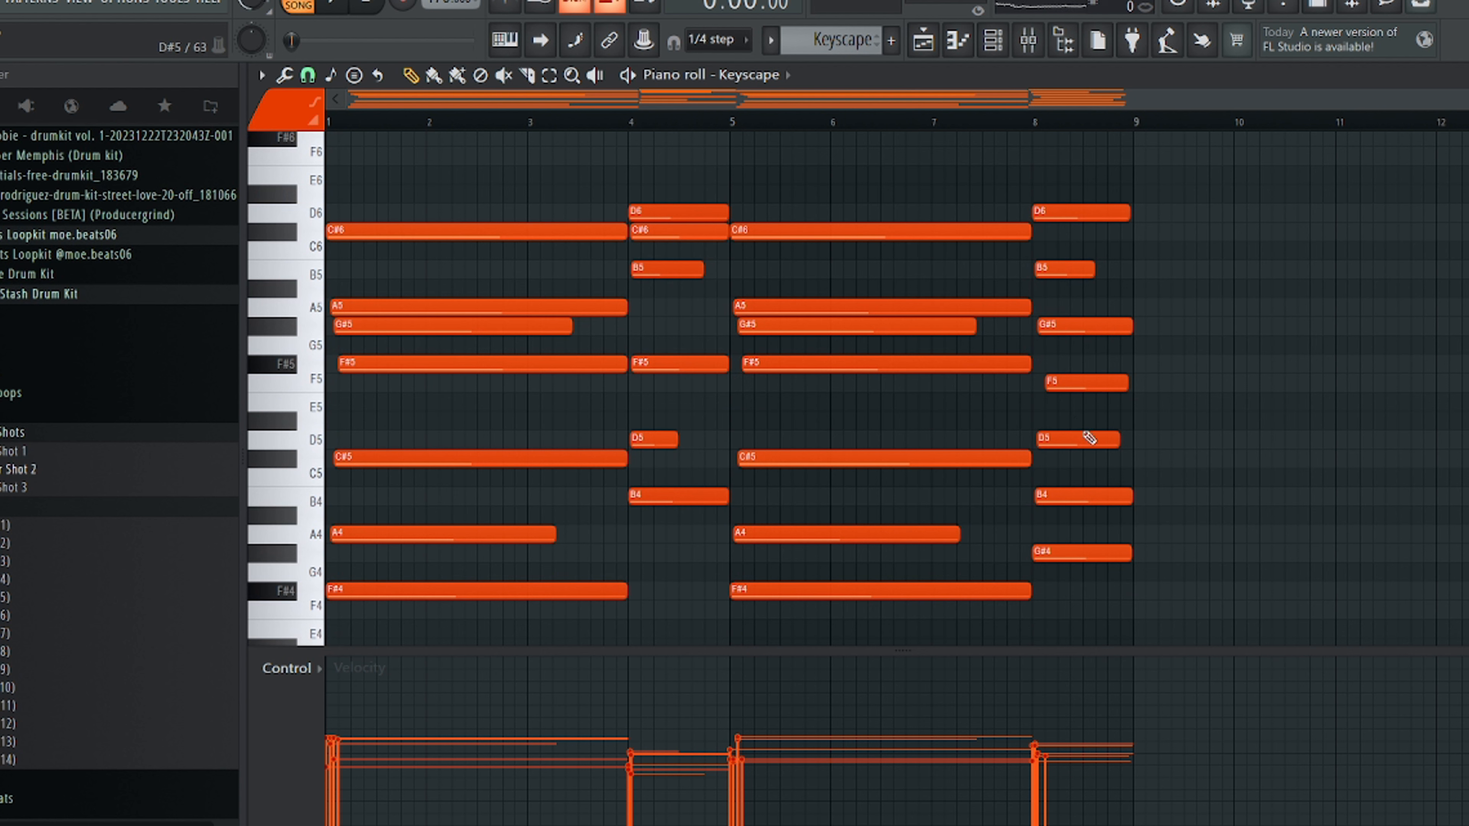
right_click(1070, 381)
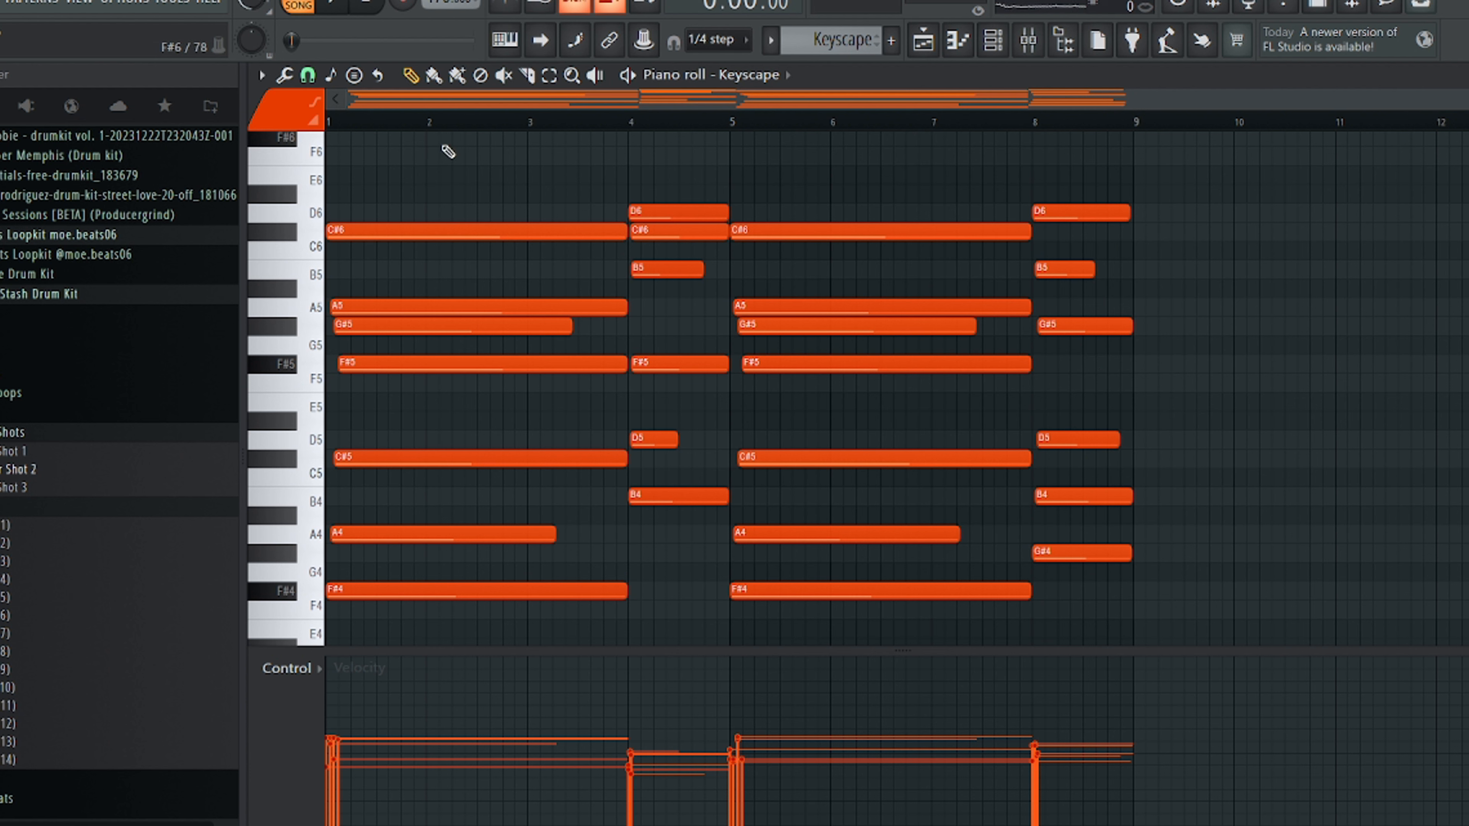
Play the Keyscape pattern and examine the start timing and lengths of the chord notes from bar 1 to bar 5
key("space")
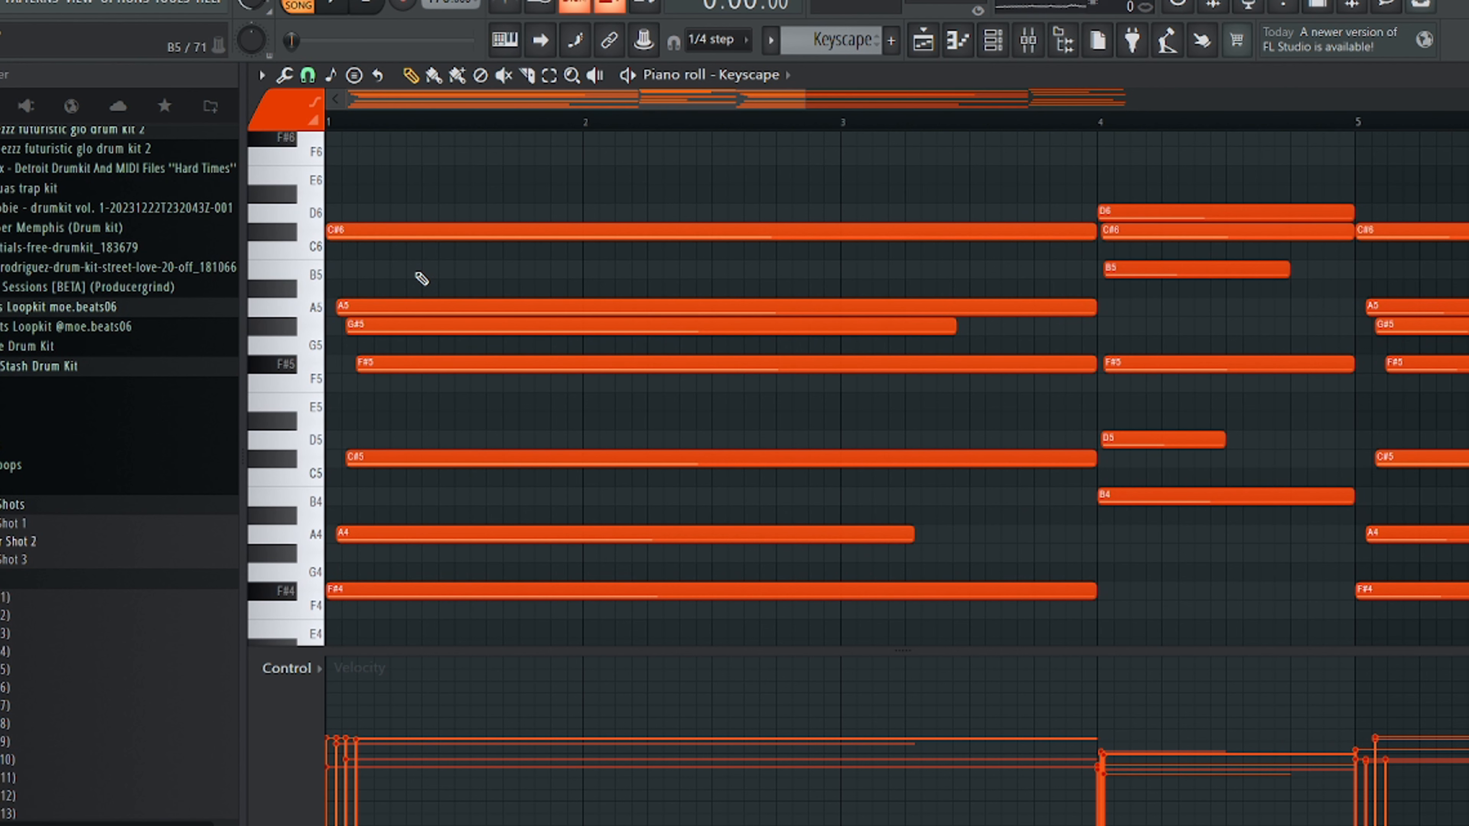
scroll(421, 279, "up", 2)
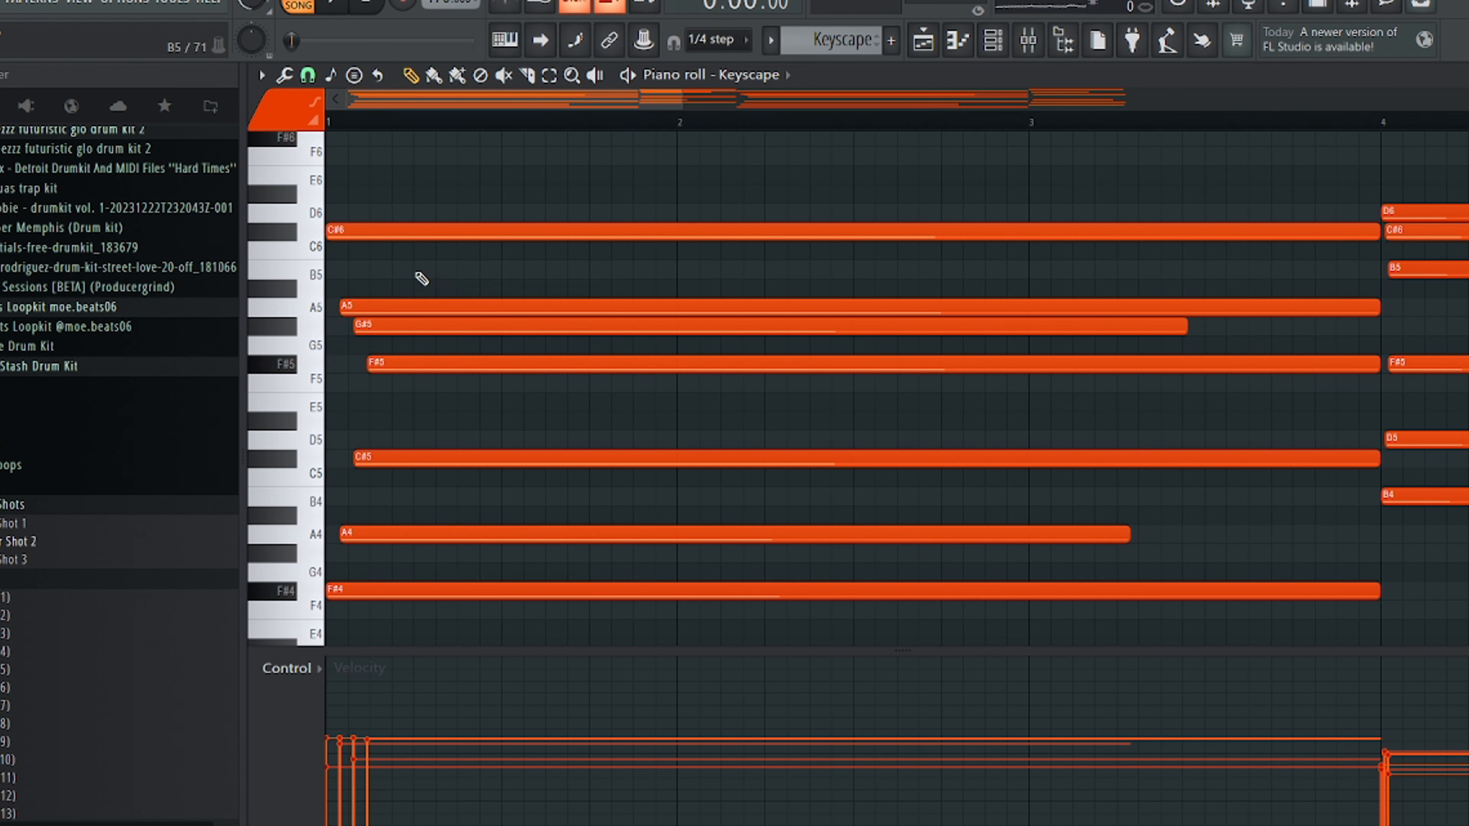
scroll(421, 279, "up", 1)
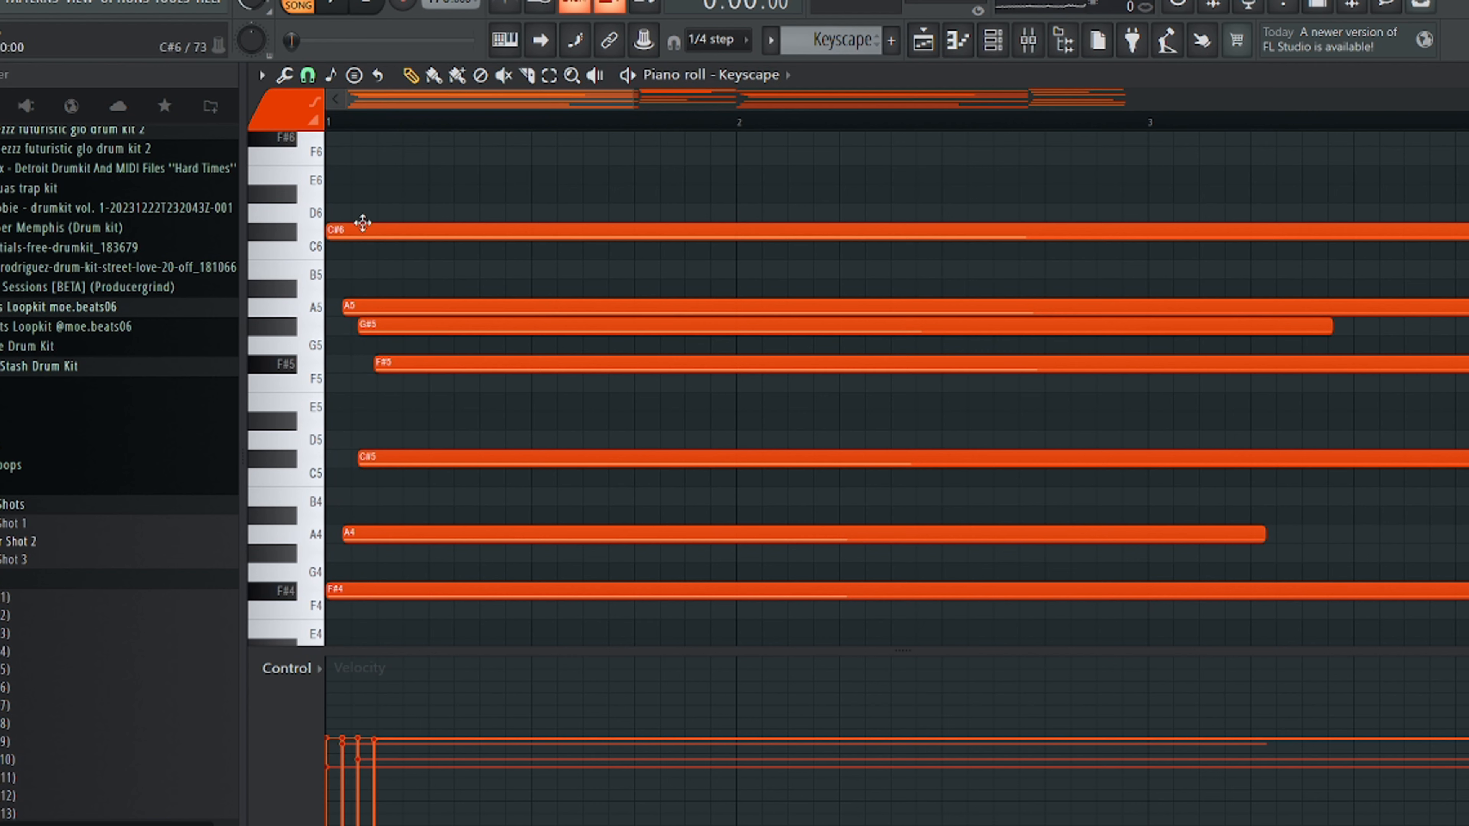
scroll(412, 492, "right", 3)
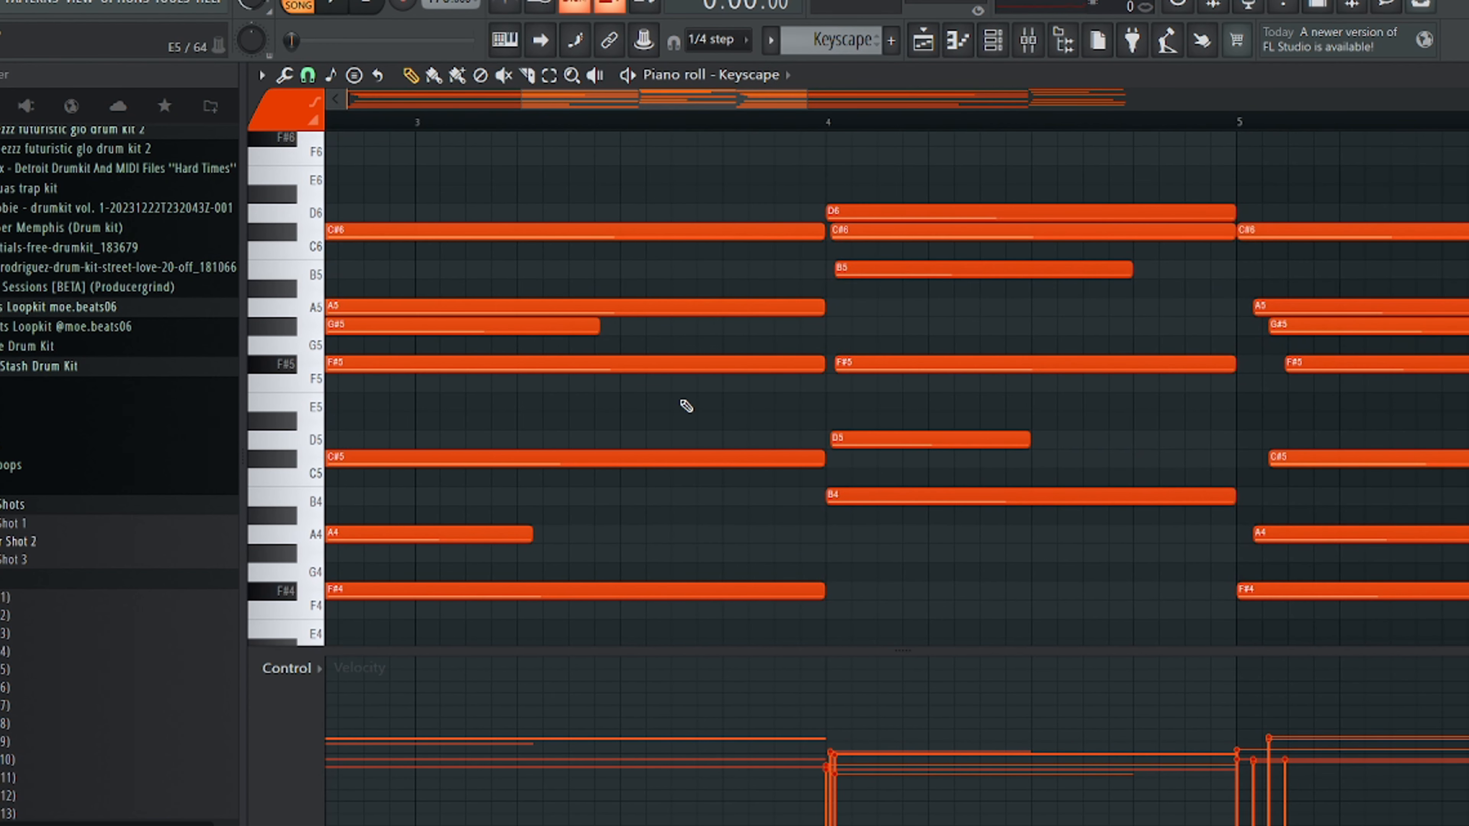
scroll(686, 405, "left", 3)
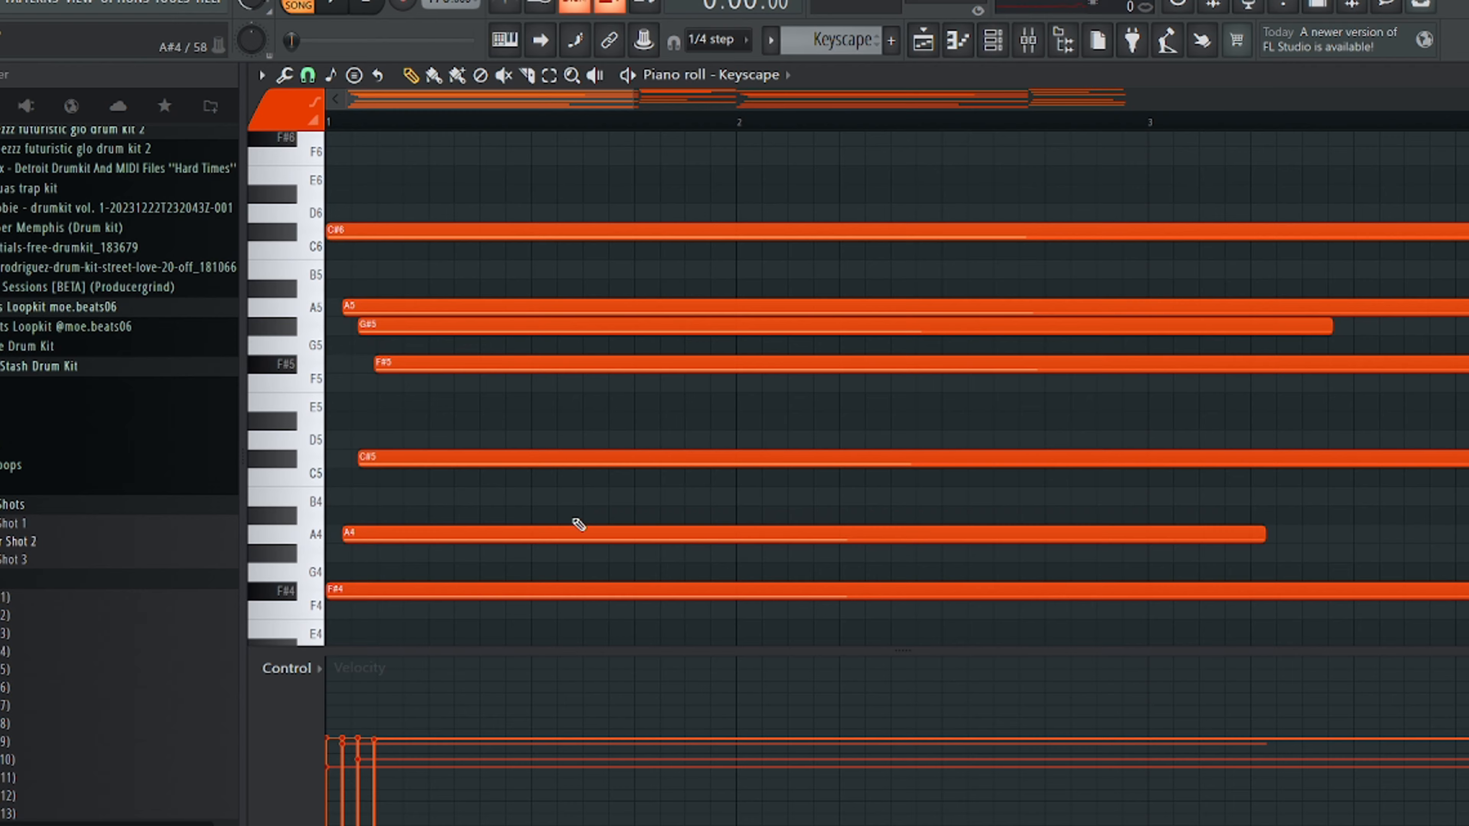
scroll(578, 524, "right", 4)
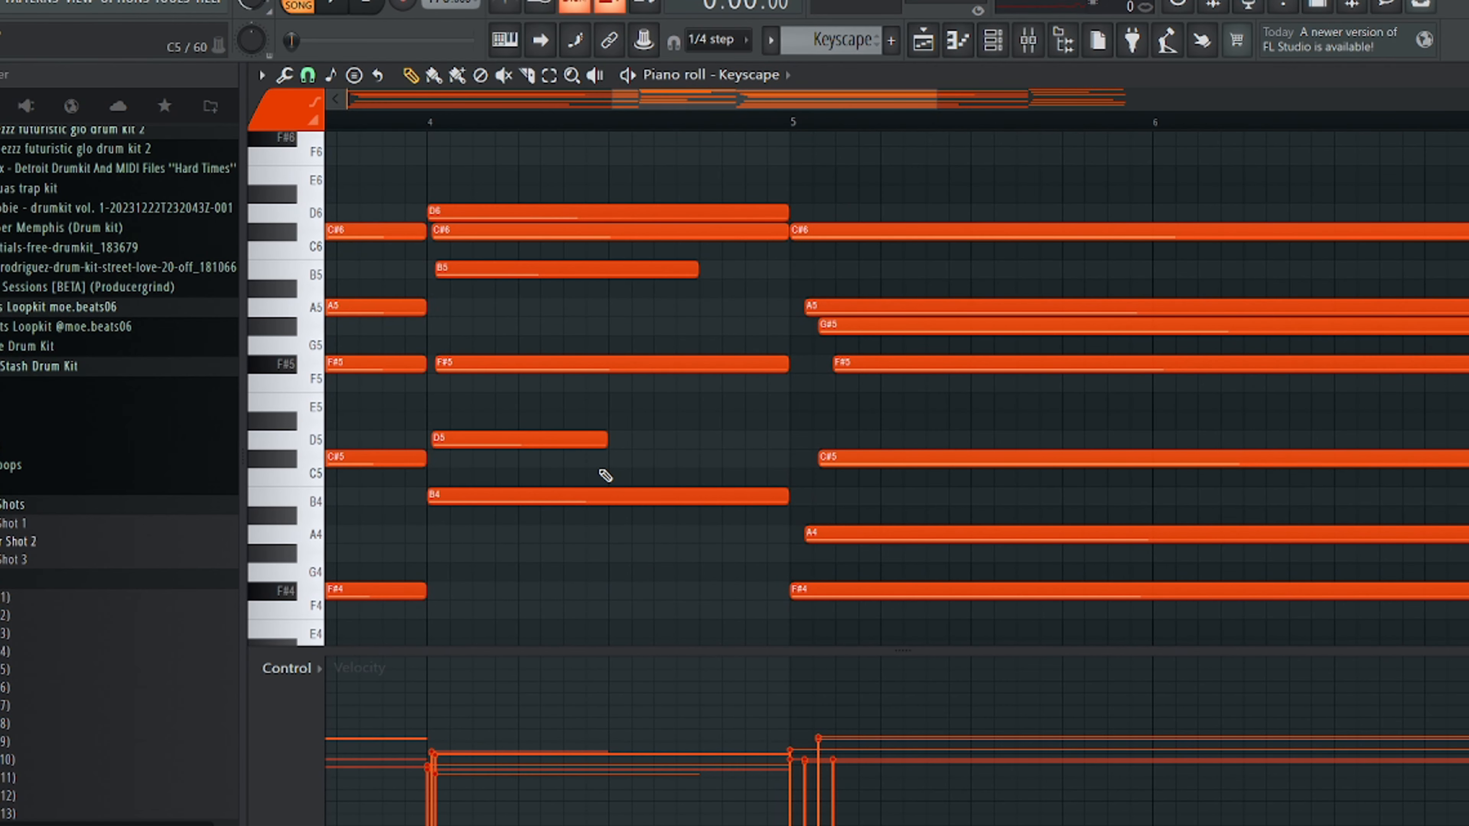
scroll(605, 474, "down", 6)
Check the Keyscape #2 channel's preset and its low notes, and play the pattern
key("F6")
left_click(853, 422)
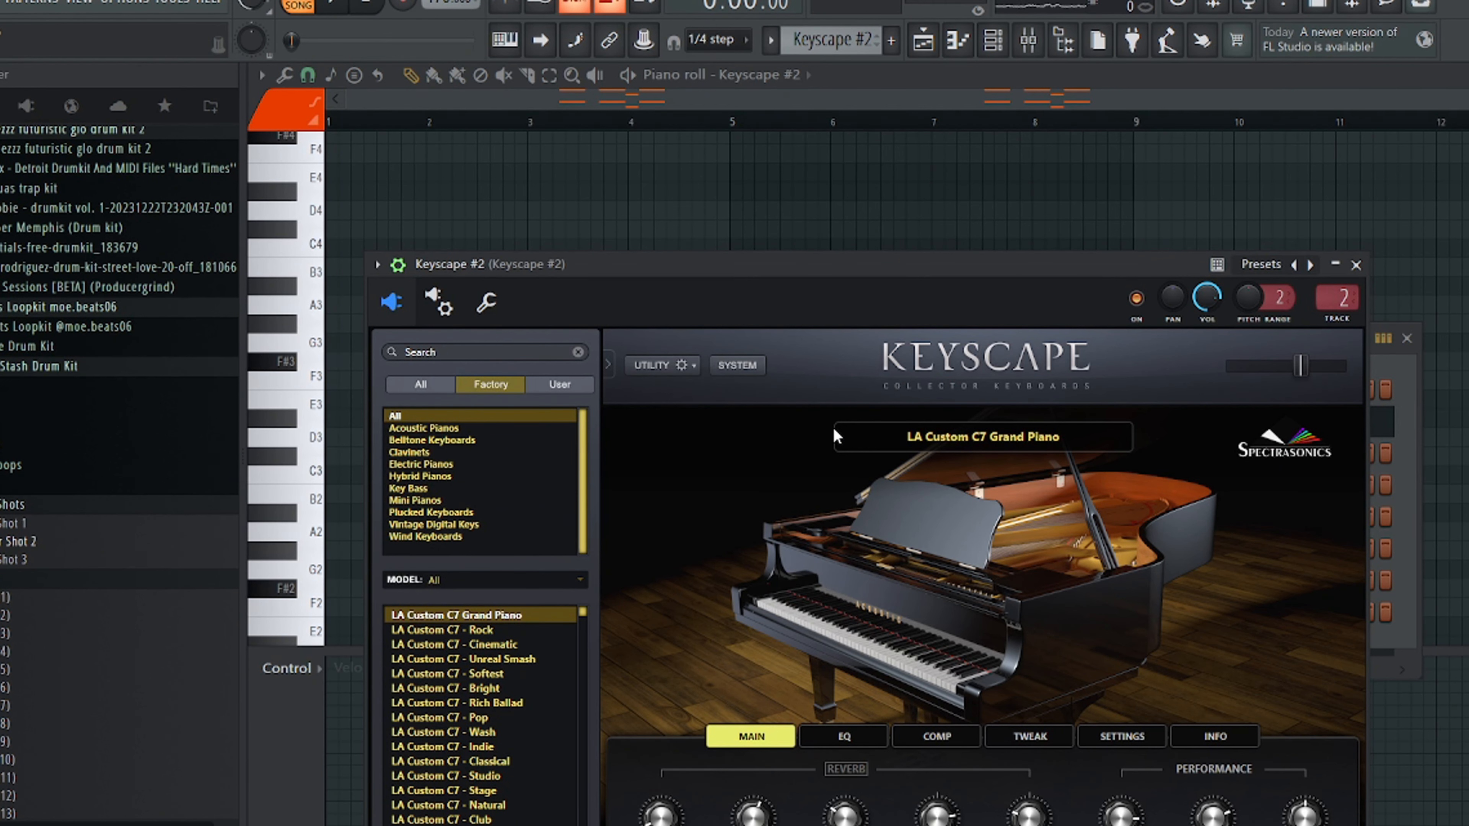
left_click(1356, 264)
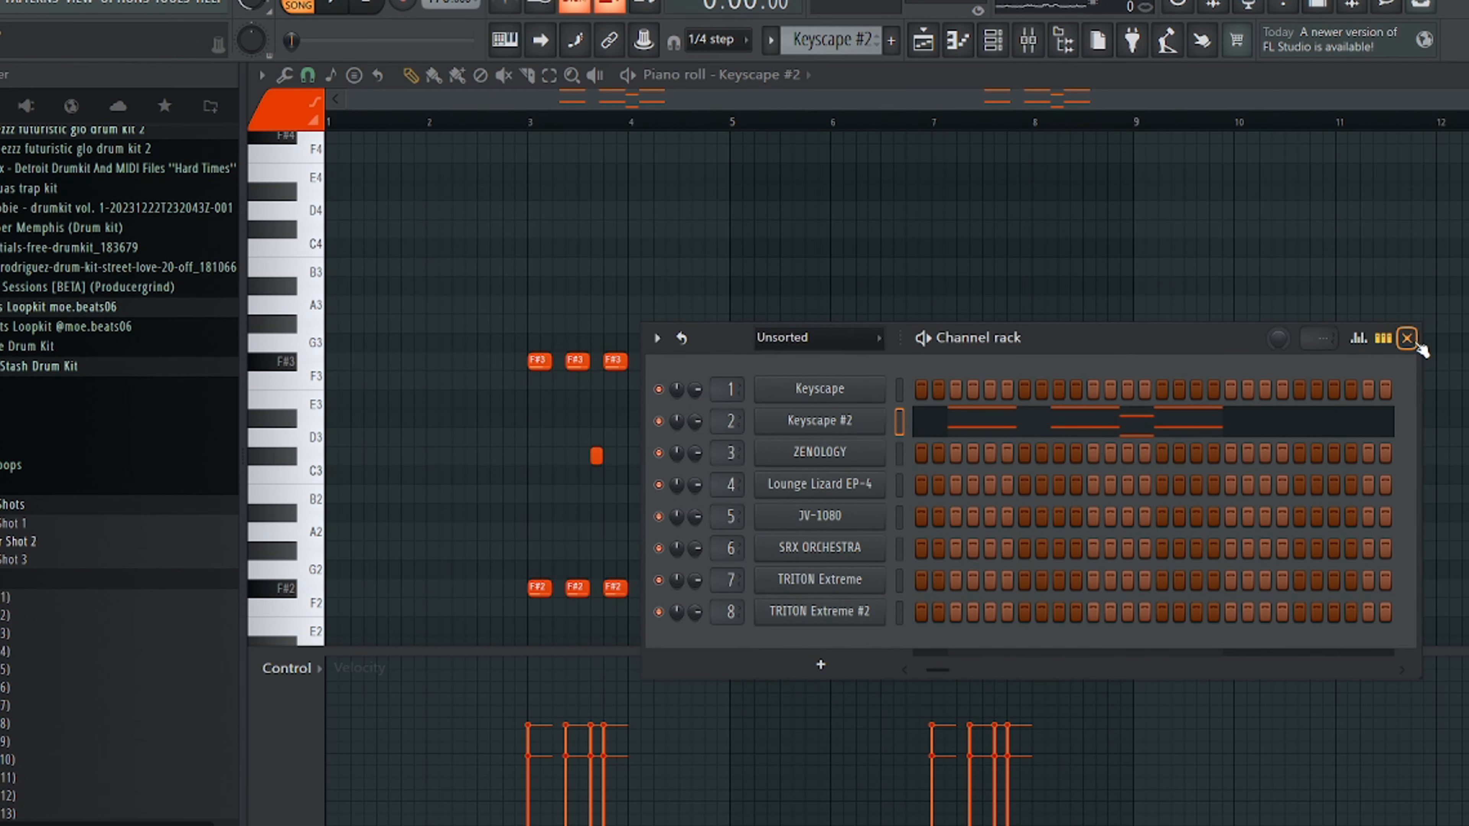
left_click(1407, 337)
scroll(655, 320, "down", 1)
scroll(564, 394, "down", 2)
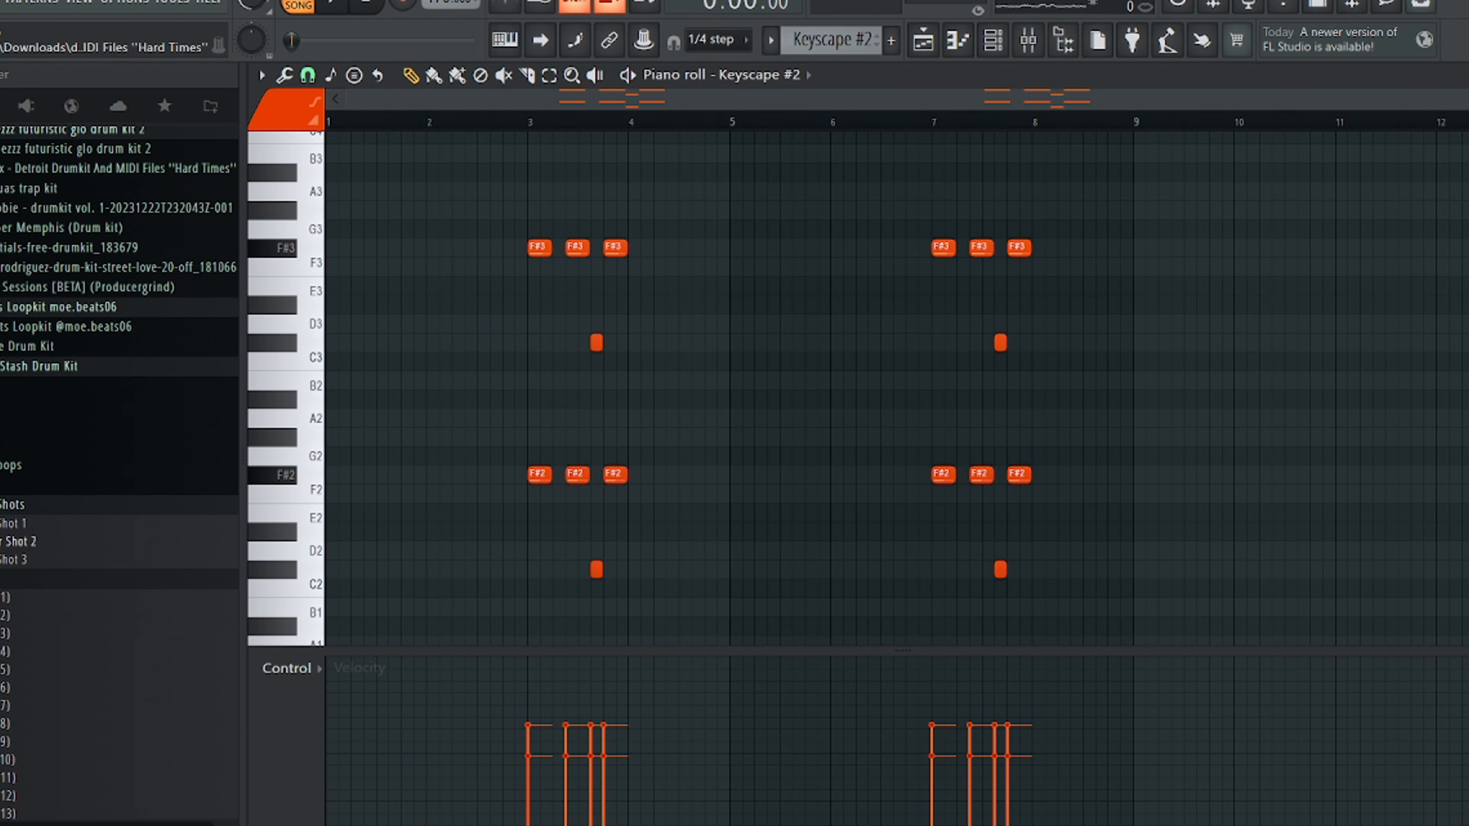
key("space")
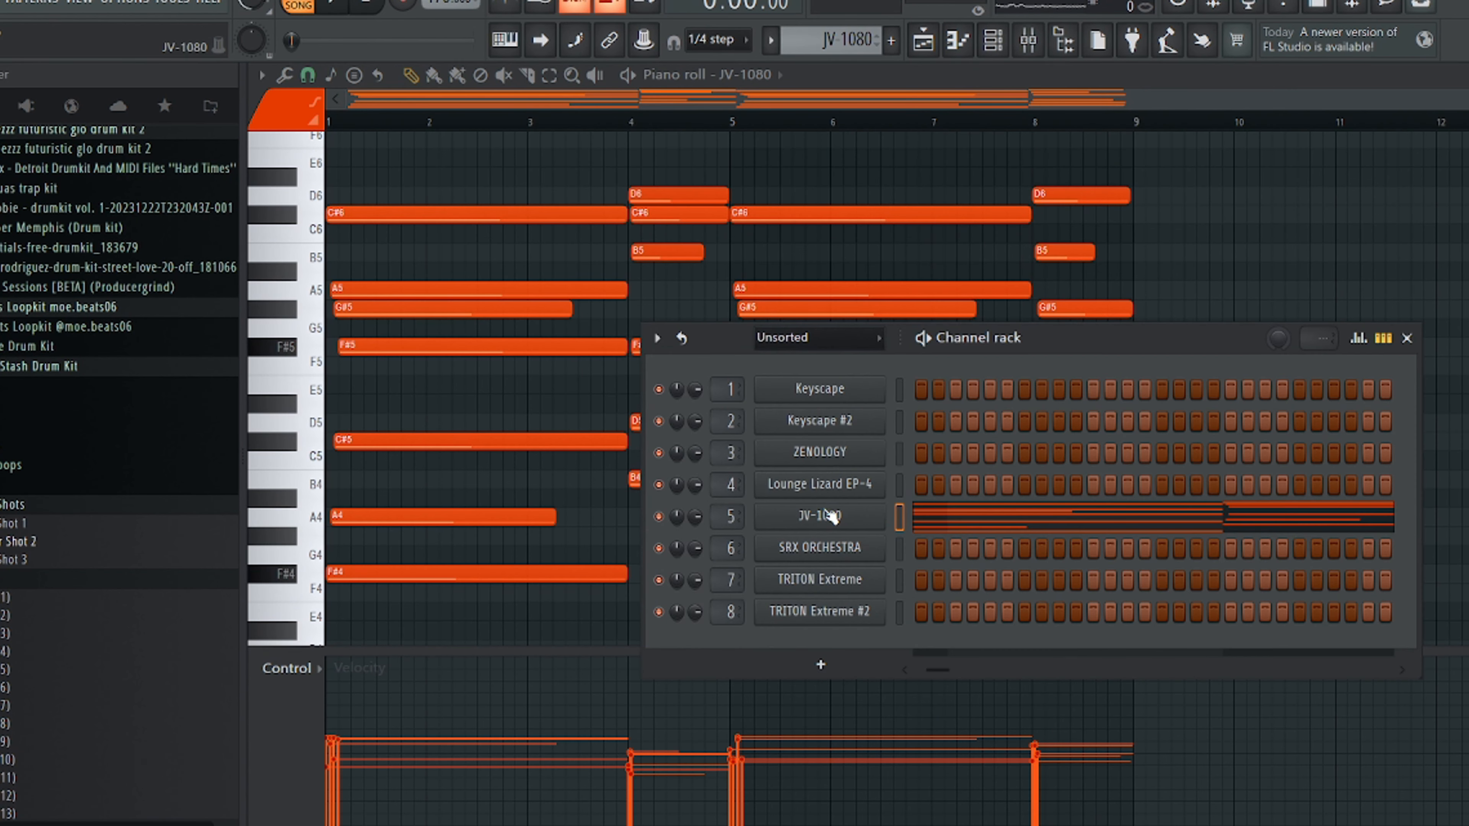
Check the JV-1080 channel's patch and its chord notes, and play the pattern
left_click(830, 516)
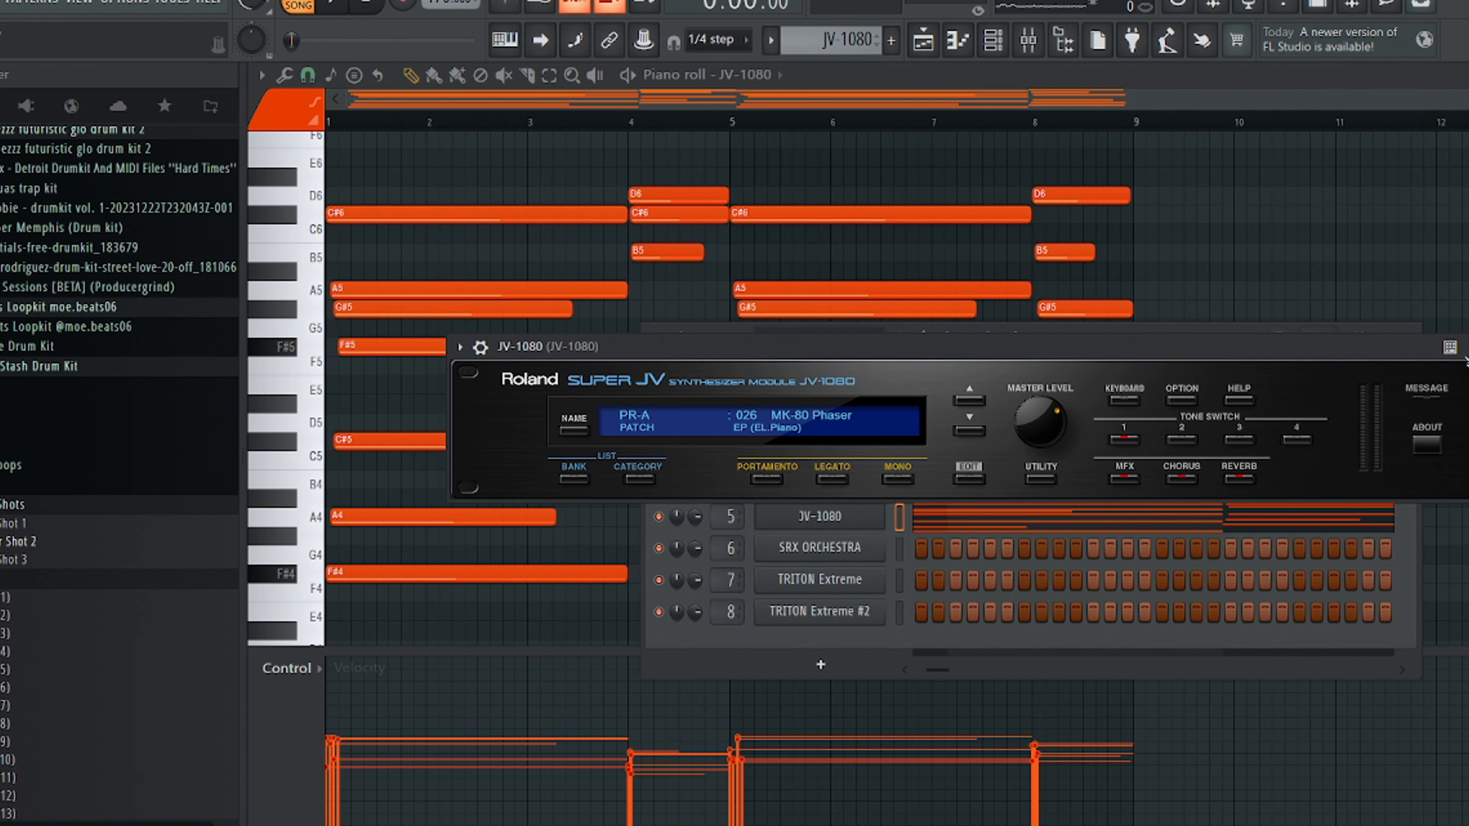
key("Escape")
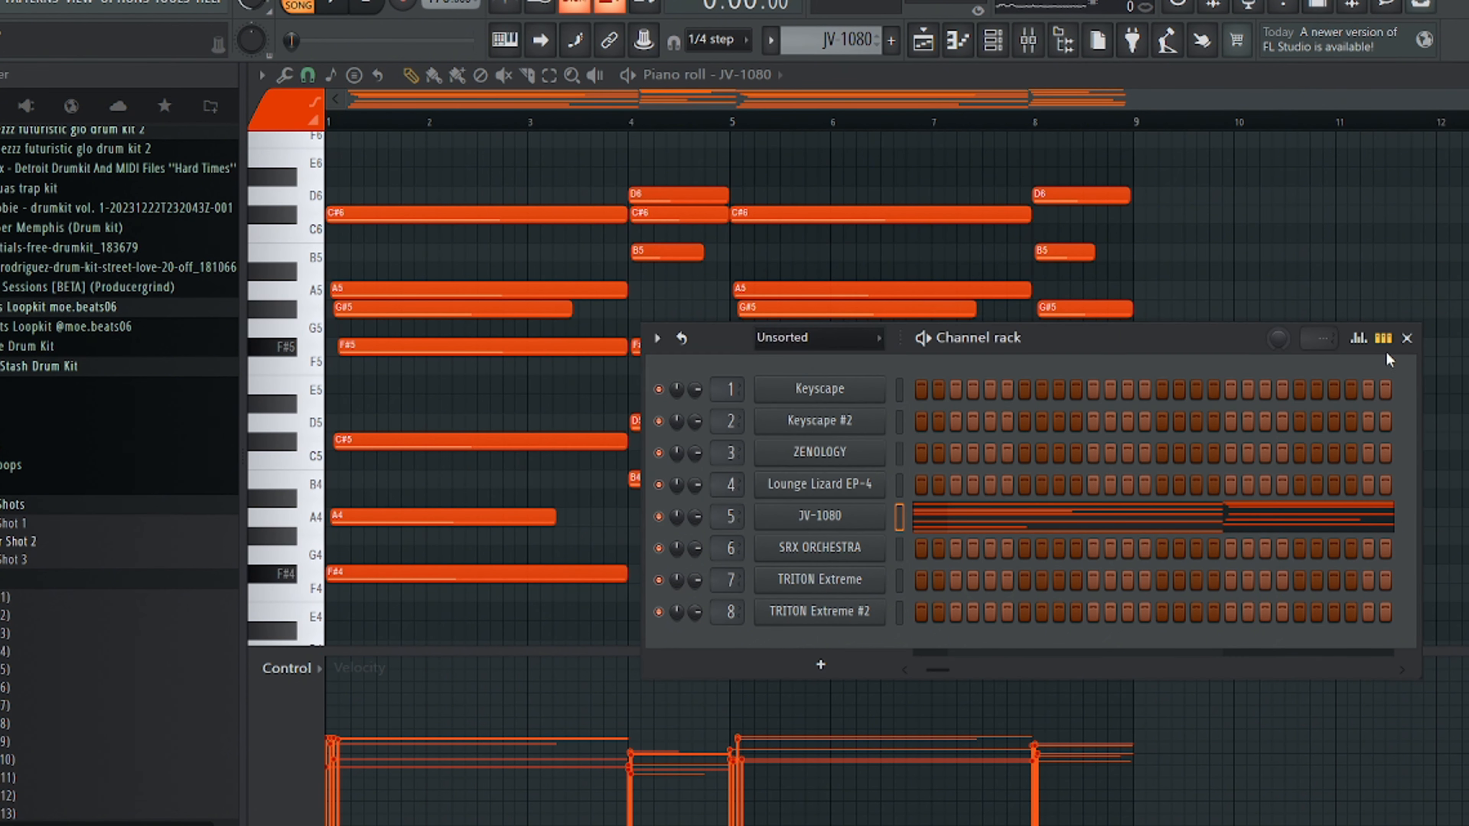
left_click(1408, 341)
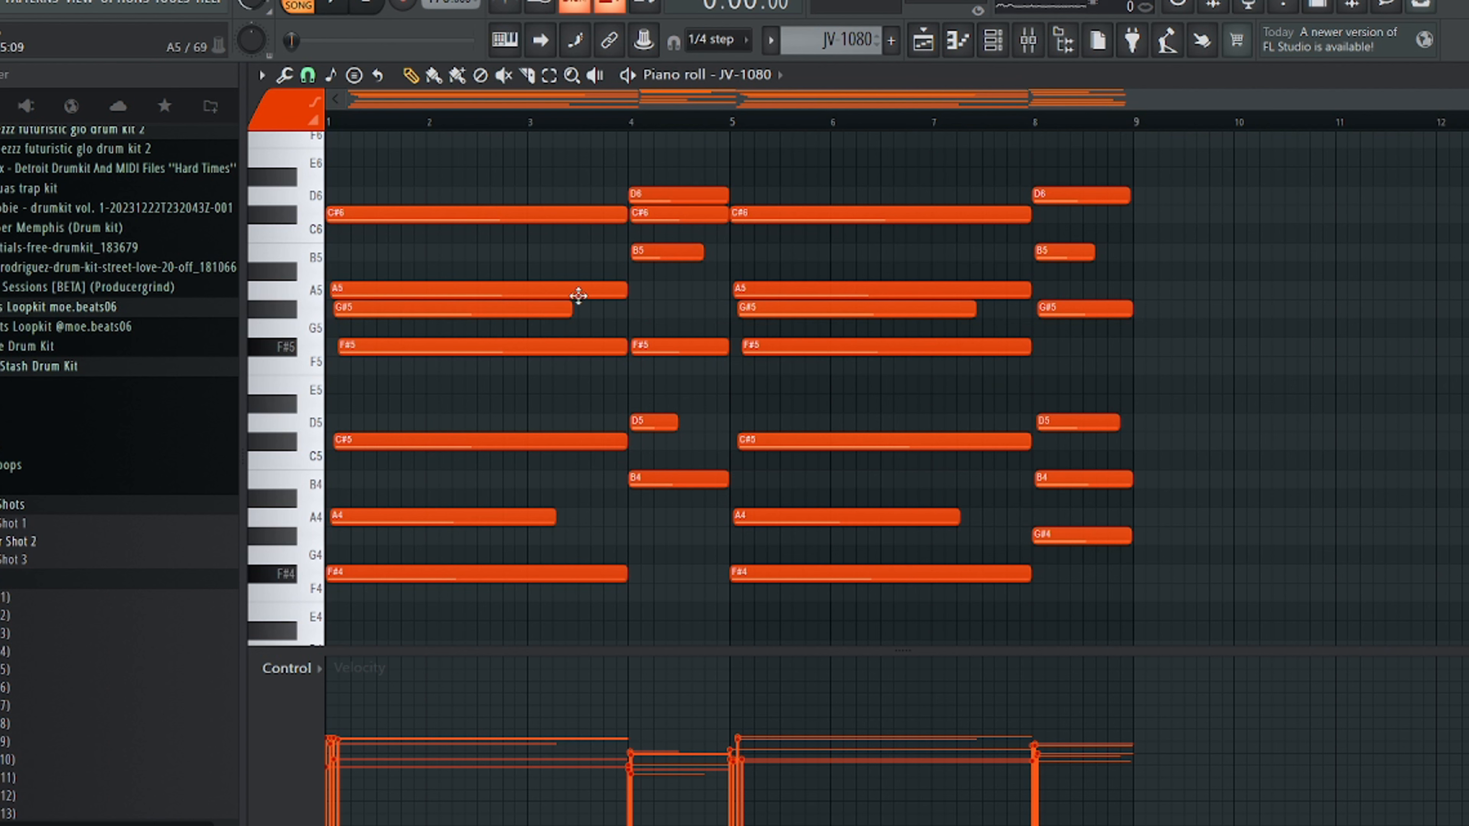
key("space")
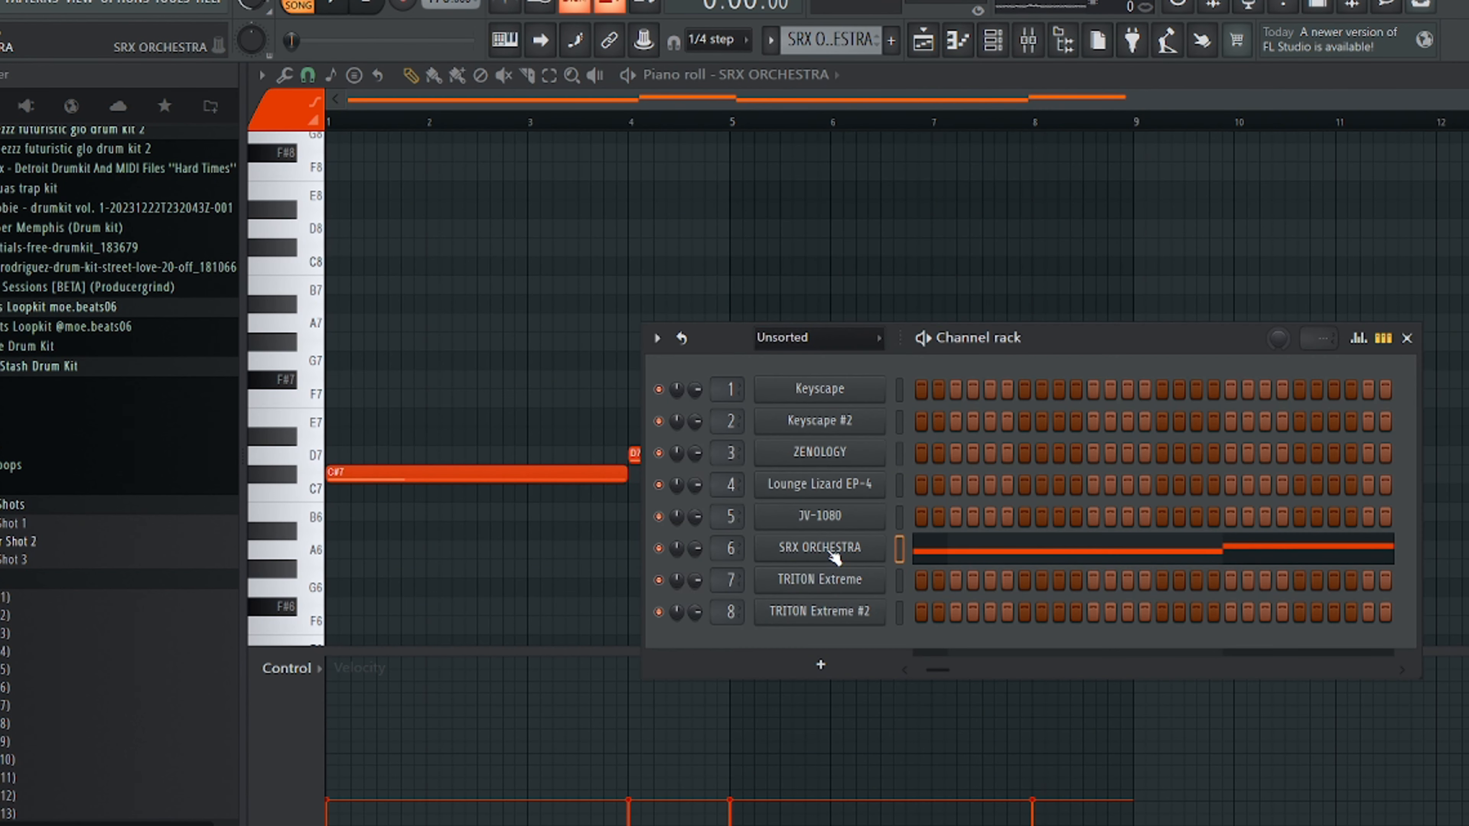
Check the SRX ORCHESTRA channel's patch and examine its sustained notes in the piano roll
left_click(820, 548)
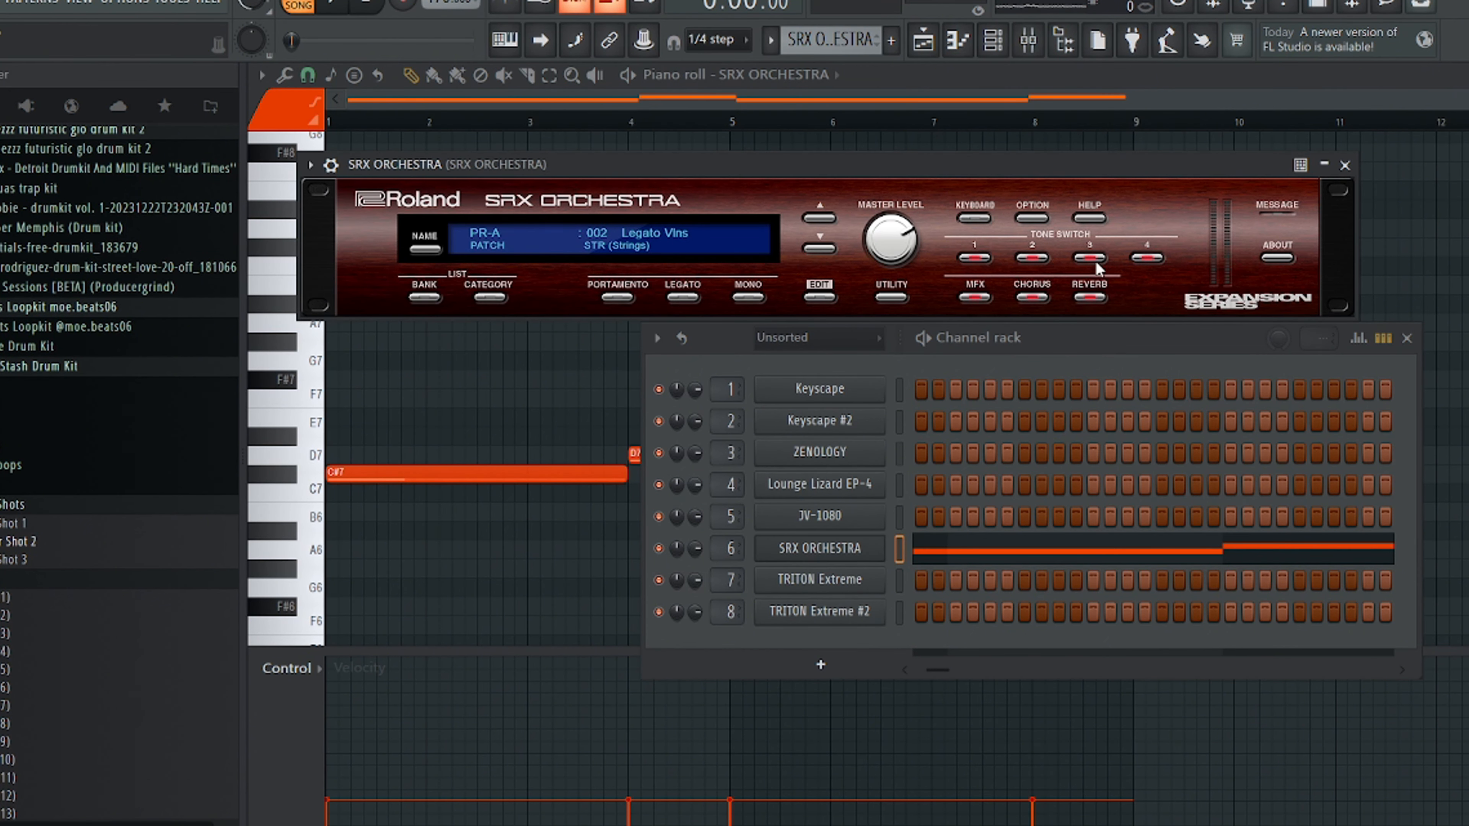
left_click(1345, 164)
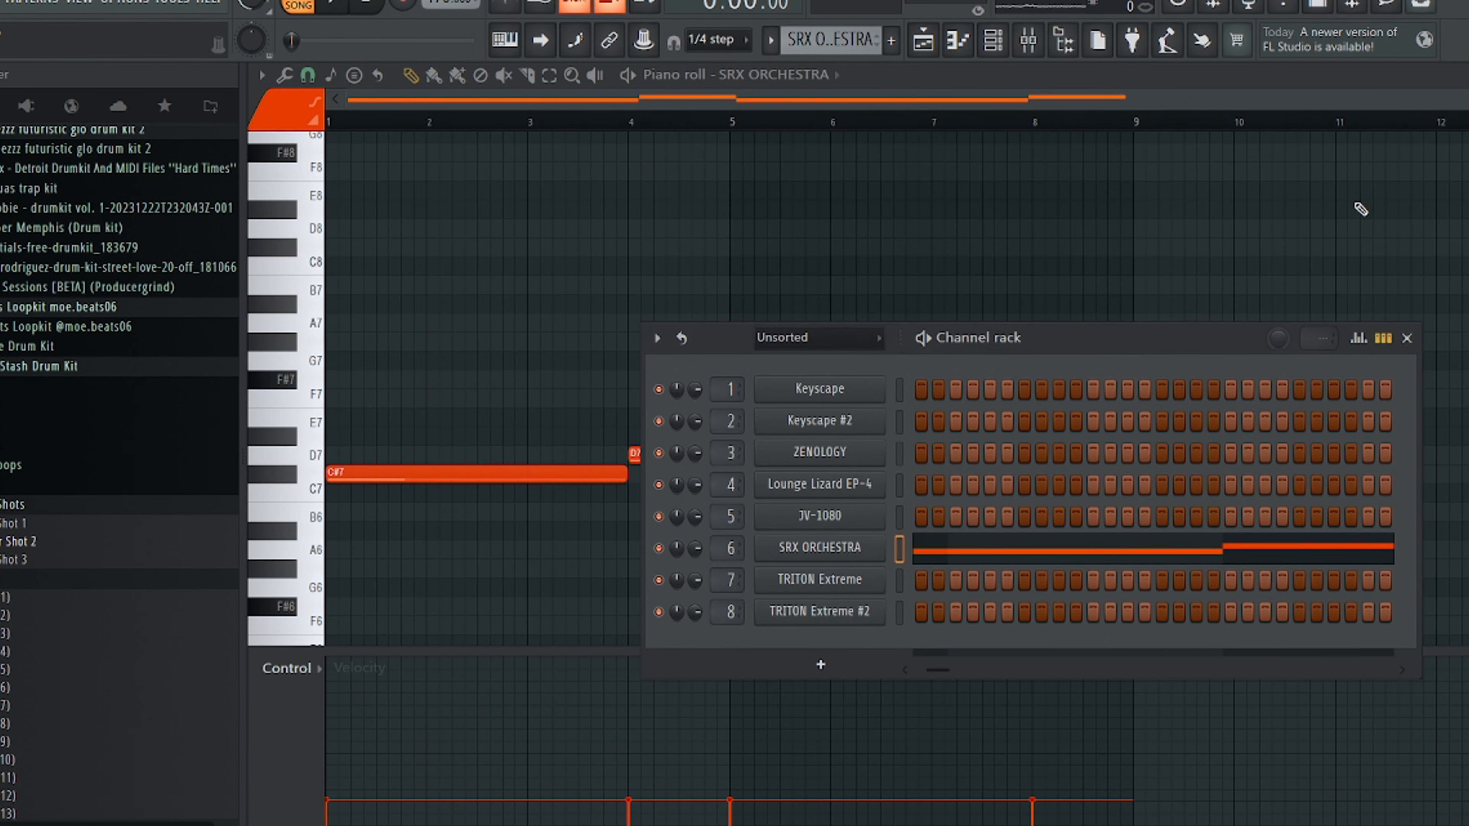
left_click(1408, 337)
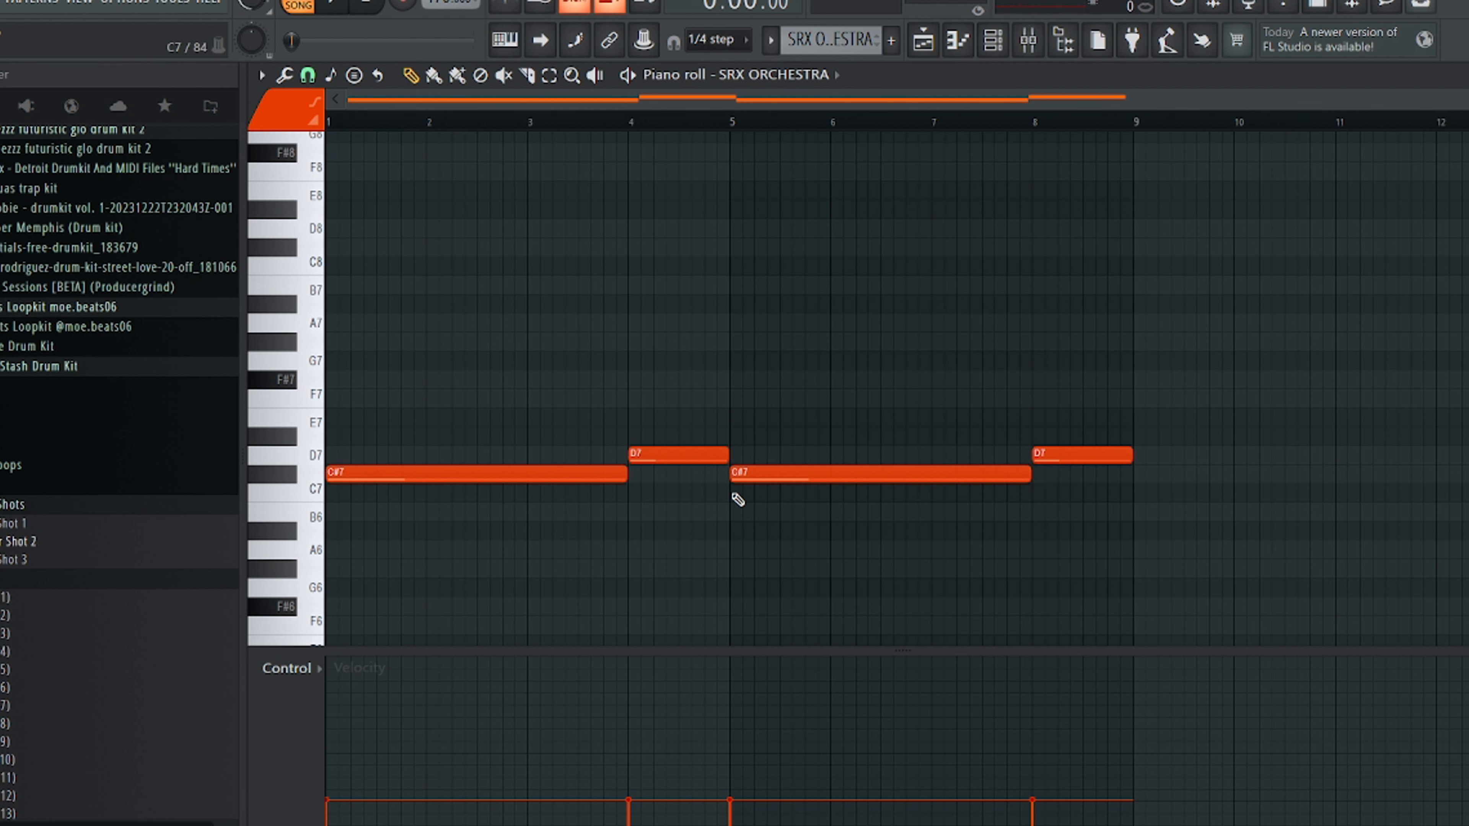
Highlight the C#5 and D5 notes in the Keyscape pattern's chords to compare them with the SRX ORCHESTRA melody
left_click(1468, 74)
double_click(579, 168)
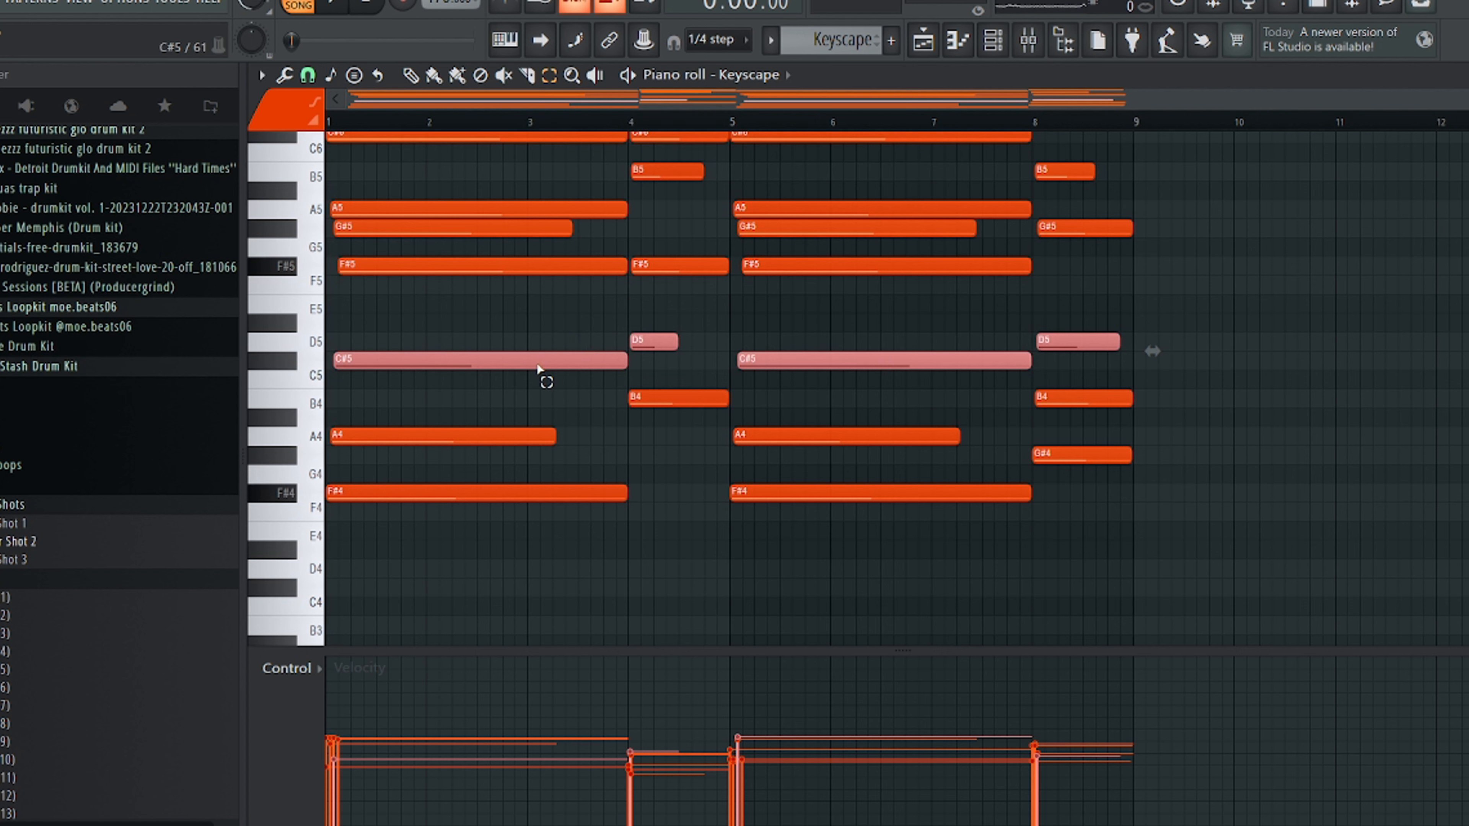
left_click_drag(539, 370, 1220, 297)
key("F5")
Return to the SRX ORCHESTRA pattern's C#7 and D7 notes and play the pattern
double_click(597, 482)
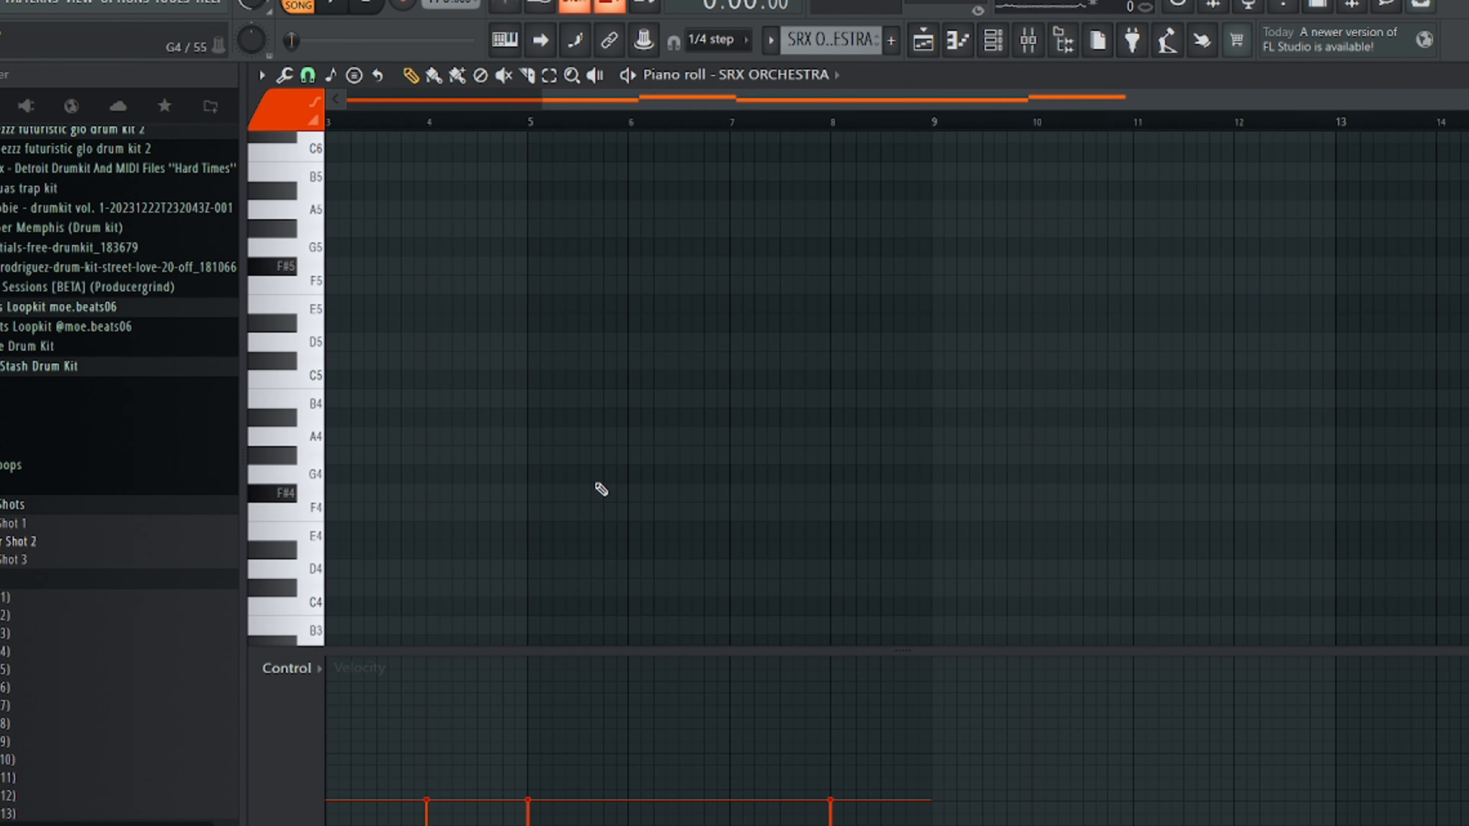
scroll(602, 490, "up", 9)
key("space")
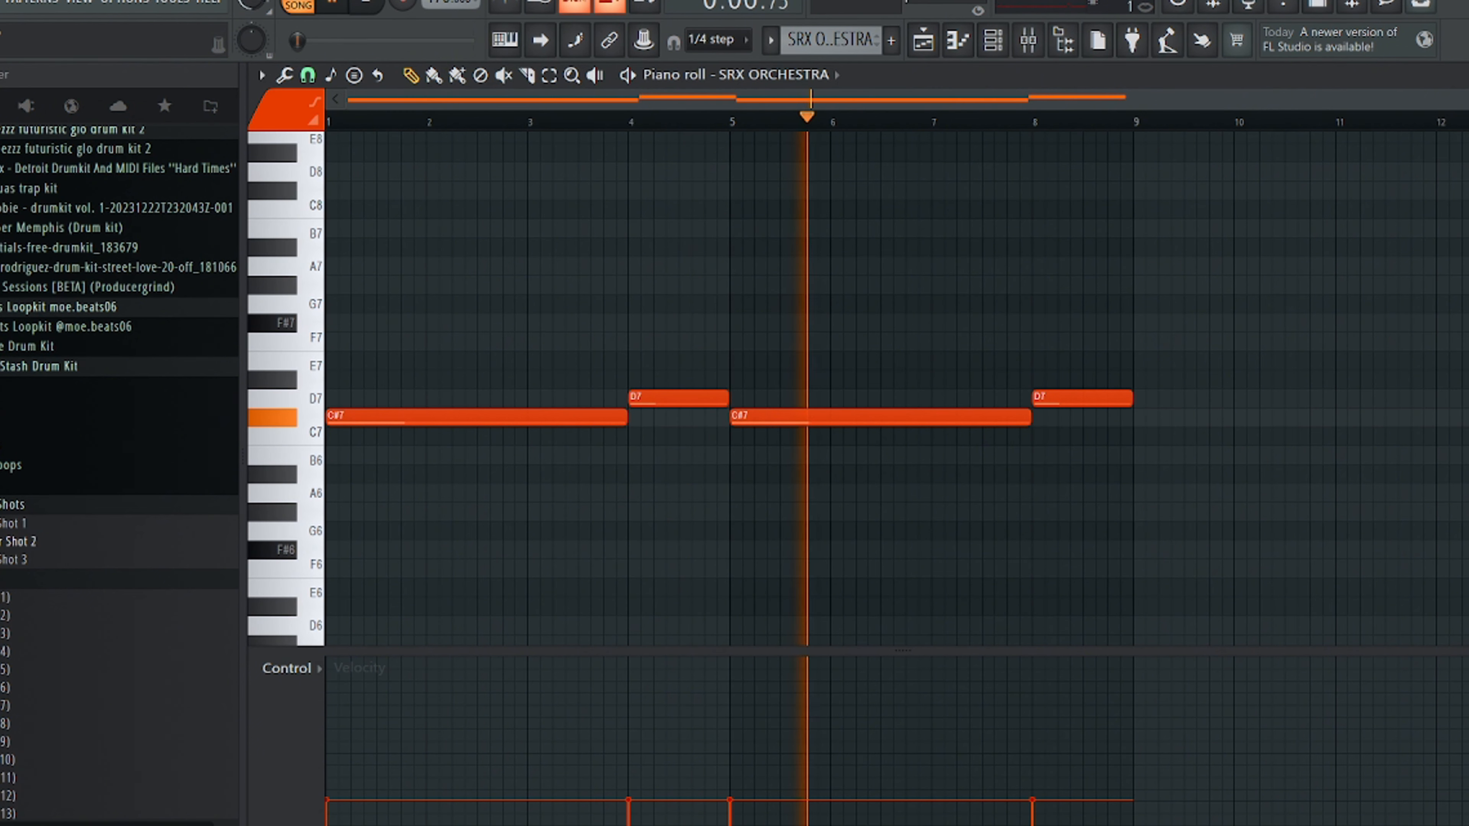